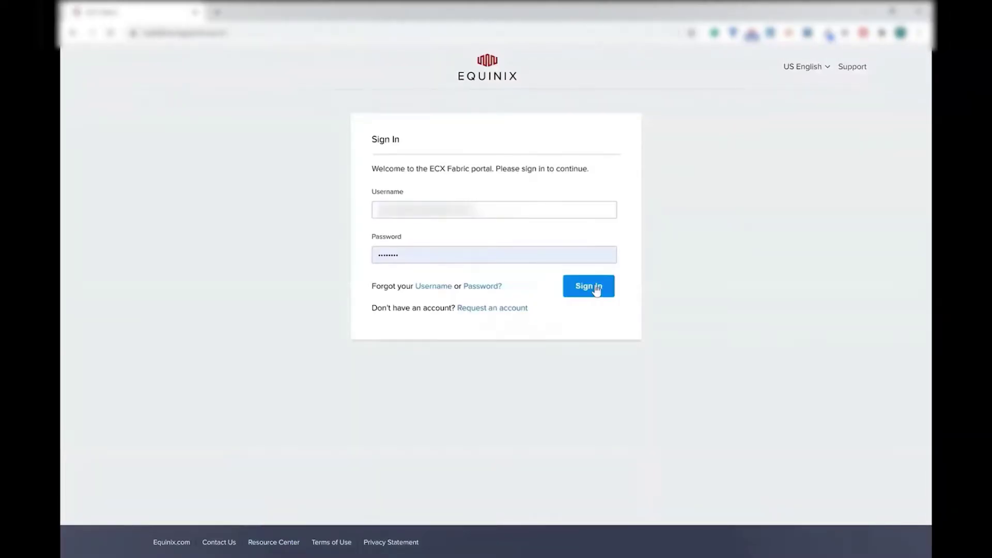
Start a single (non-HA) virtual device with the Cisco CSR 1000V package
{"action": "left_click", "coordinate": [228, 106]}
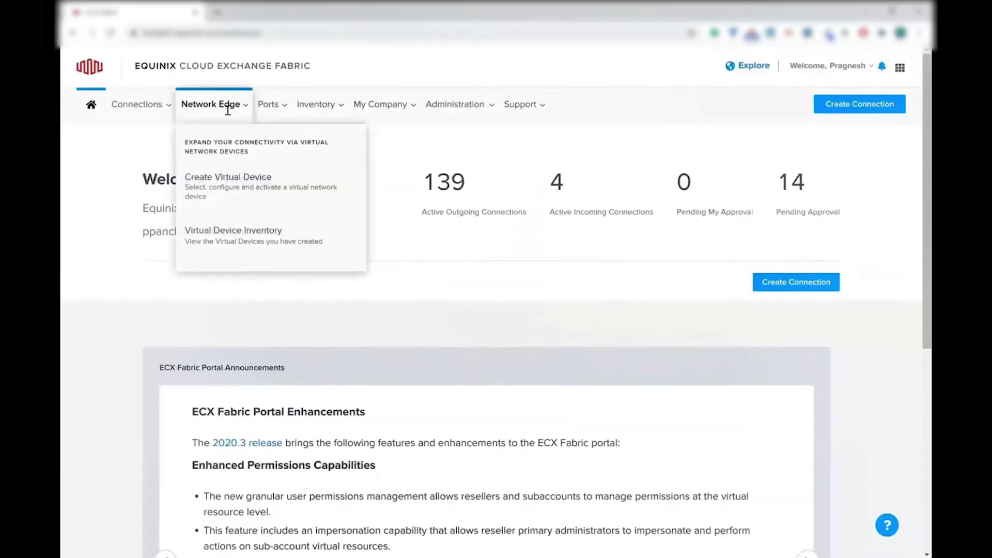
{"action": "left_click", "coordinate": [234, 184]}
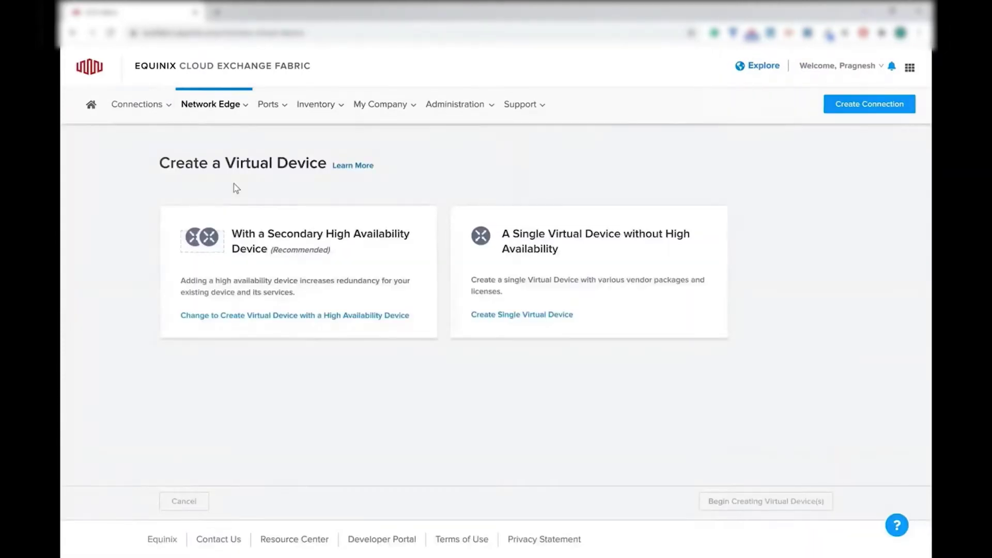
{"action": "left_click", "coordinate": [540, 304]}
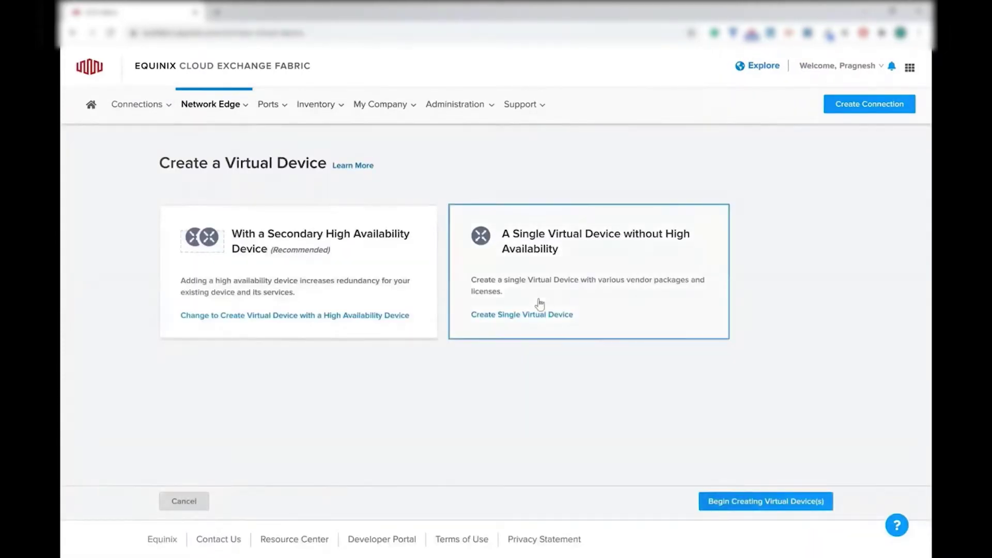
{"action": "left_click", "coordinate": [764, 502]}
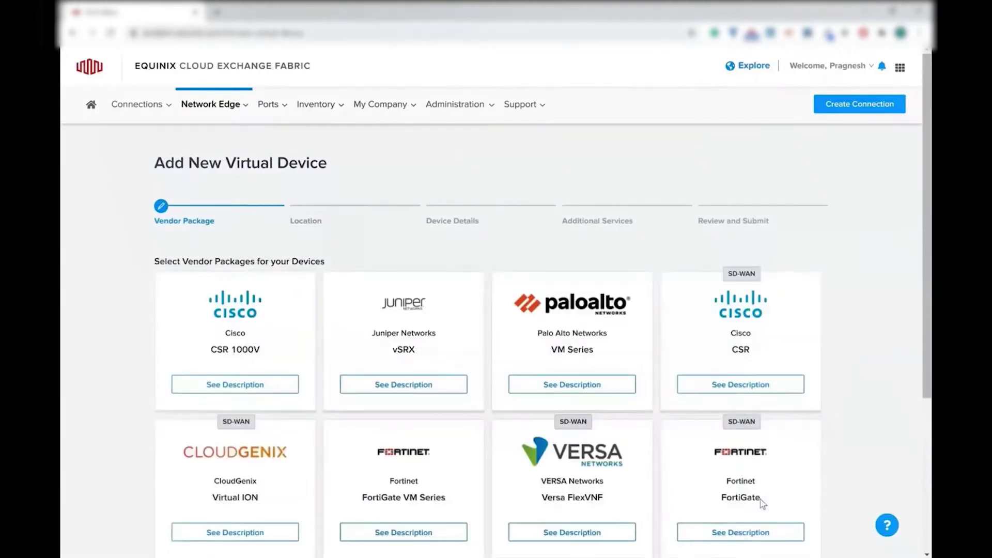
{"action": "left_click", "coordinate": [297, 337]}
{"action": "scroll", "coordinate": [297, 337], "scroll_direction": "down", "scroll_amount": 4}
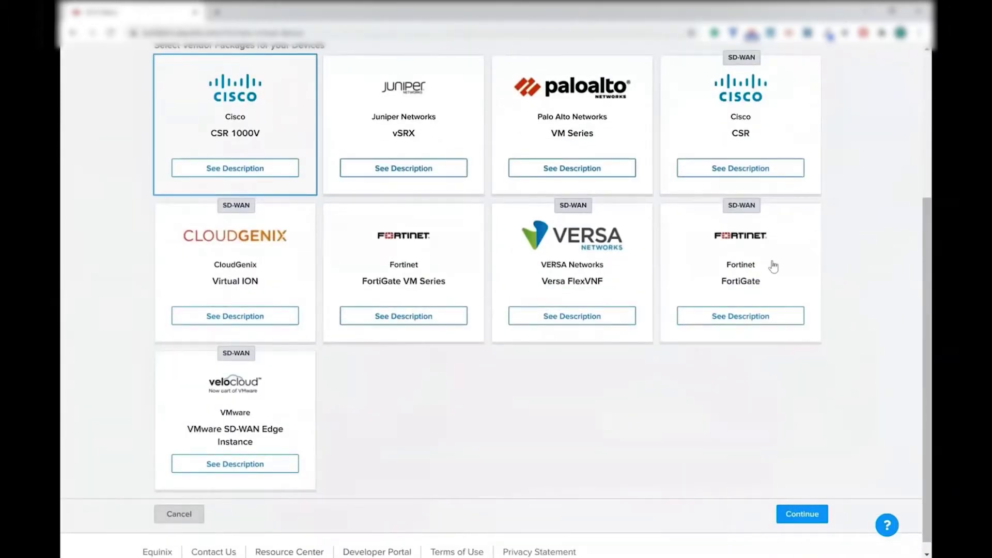
{"action": "left_click", "coordinate": [802, 514]}
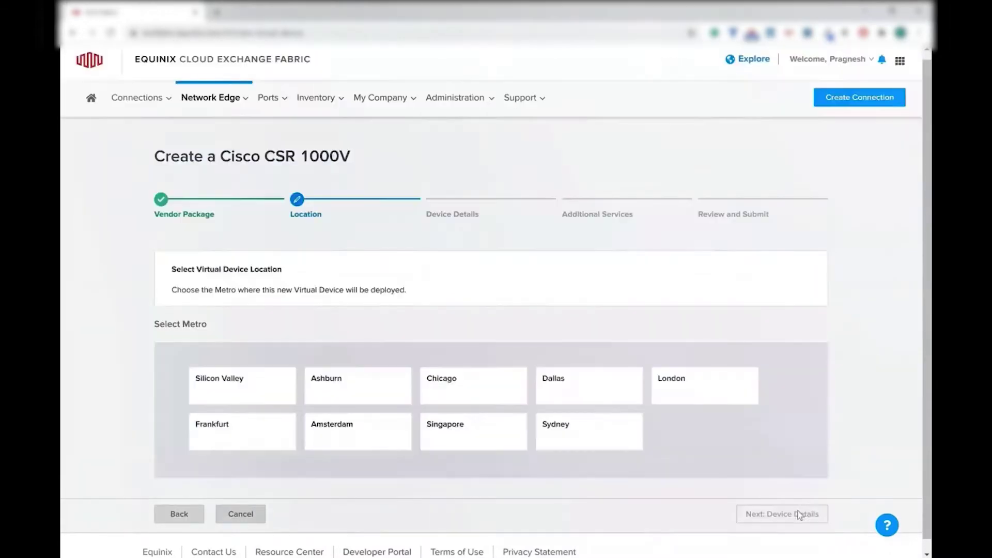
Place the device in the Ashburn metro with the chosen billing account
{"action": "left_click", "coordinate": [361, 387]}
{"action": "scroll", "coordinate": [498, 320], "scroll_direction": "down", "scroll_amount": 3}
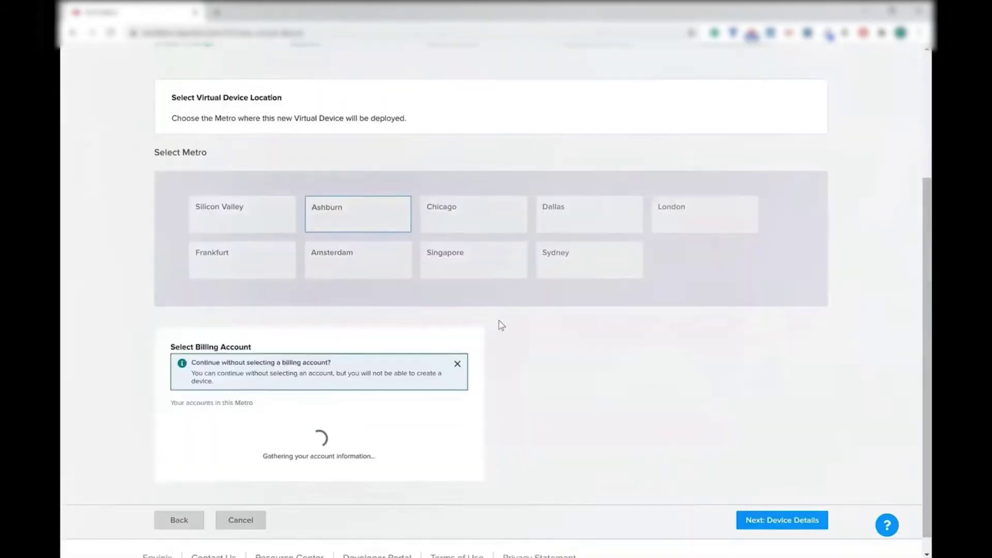
{"action": "left_click", "coordinate": [377, 441]}
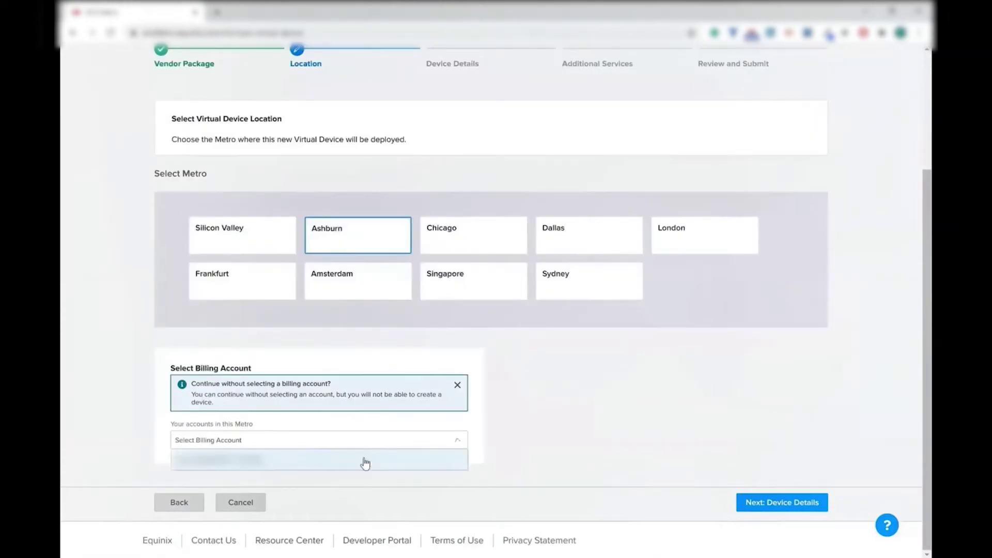
{"action": "left_click", "coordinate": [362, 465]}
{"action": "left_click", "coordinate": [790, 502]}
Choose Equinix subscription licensing, the IP Base package and software version 16.09.05
{"action": "scroll", "coordinate": [343, 373], "scroll_direction": "down", "scroll_amount": 3}
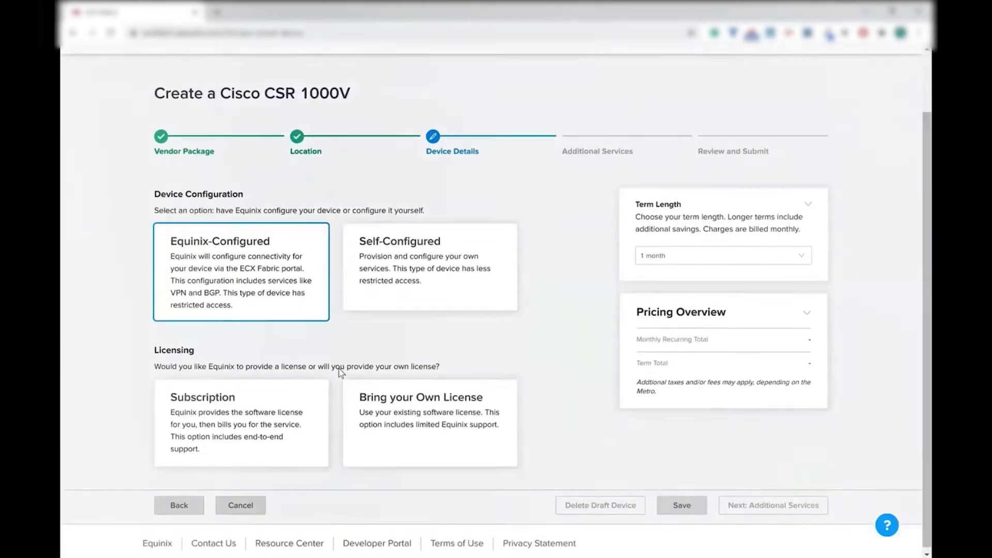
{"action": "left_click", "coordinate": [308, 405]}
{"action": "scroll", "coordinate": [308, 405], "scroll_direction": "down", "scroll_amount": 4}
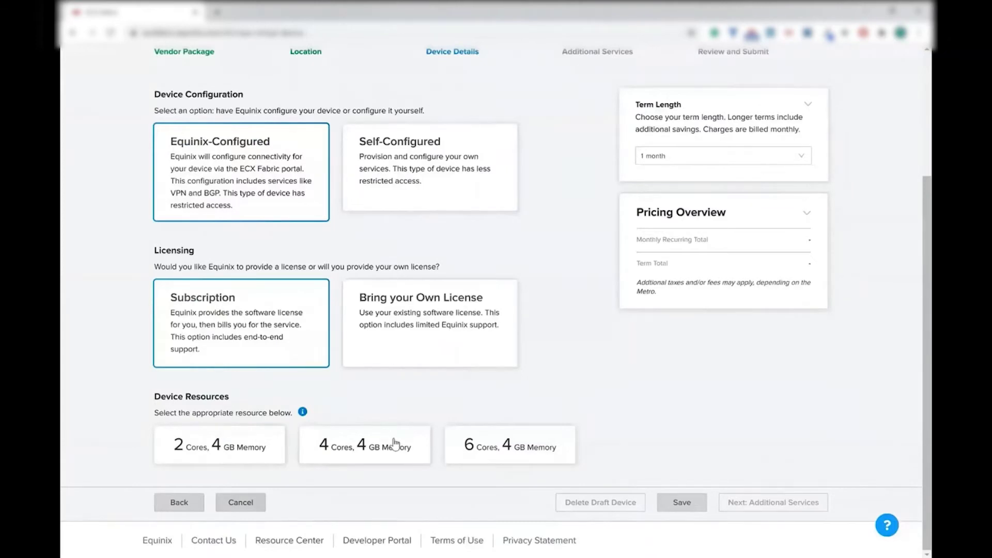
{"action": "left_click", "coordinate": [394, 443]}
{"action": "scroll", "coordinate": [395, 442], "scroll_direction": "down", "scroll_amount": 3}
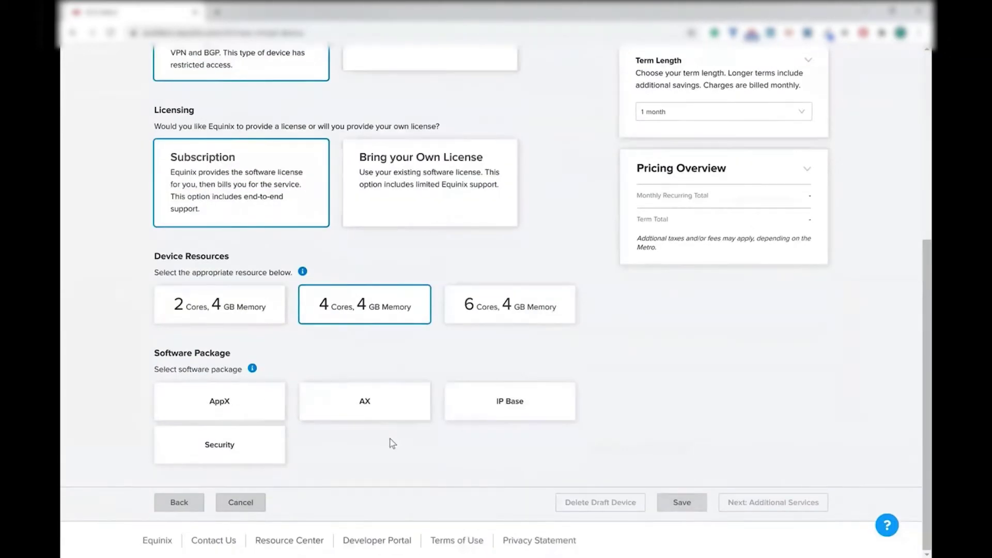
{"action": "left_click", "coordinate": [531, 408]}
{"action": "scroll", "coordinate": [528, 408], "scroll_direction": "down", "scroll_amount": 3}
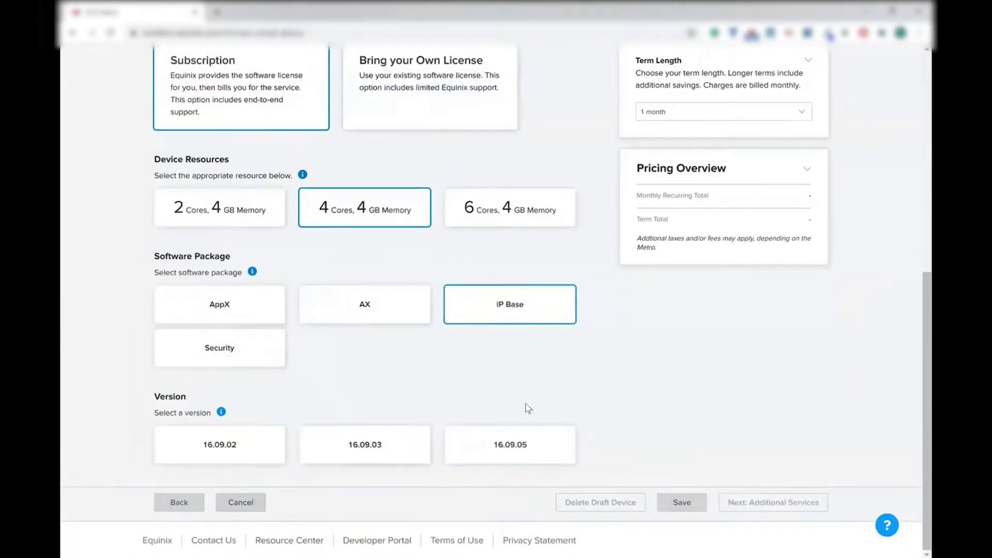
{"action": "left_click", "coordinate": [515, 455]}
{"action": "scroll", "coordinate": [516, 456], "scroll_direction": "down", "scroll_amount": 3}
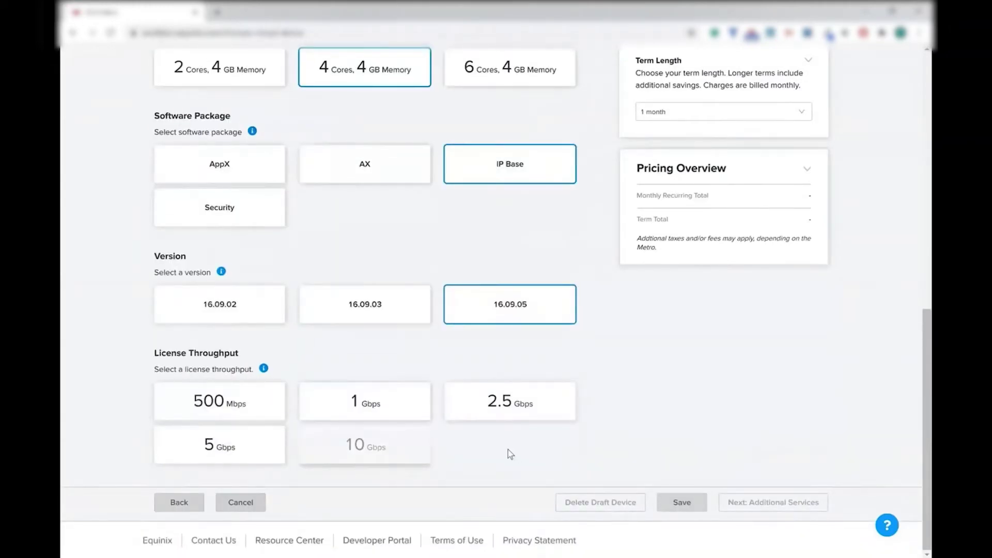
Set 2 cores/4 GB memory and 1 Gbps throughput, keeping the 1-month term
{"action": "left_click", "coordinate": [242, 79]}
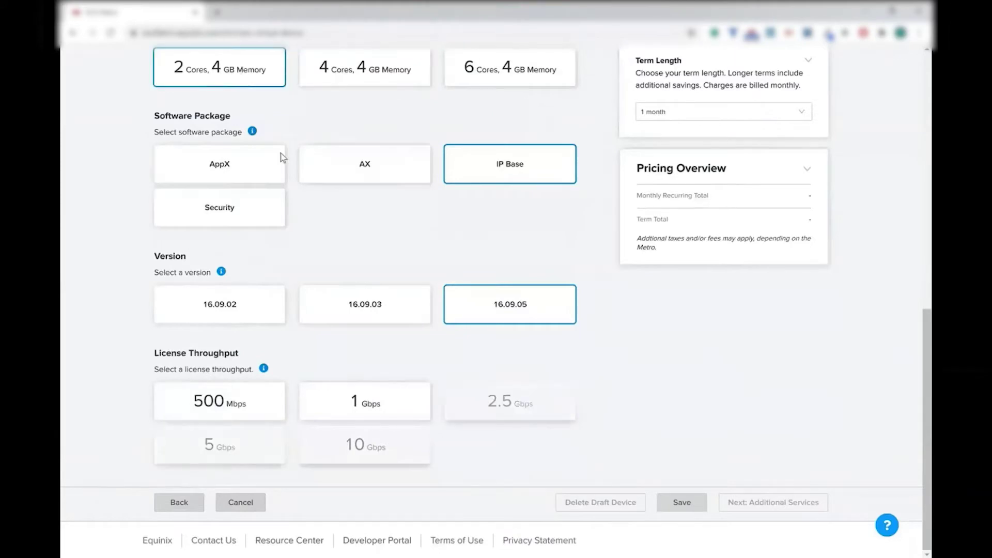
{"action": "left_click", "coordinate": [398, 407]}
{"action": "scroll", "coordinate": [395, 406], "scroll_direction": "down", "scroll_amount": 7}
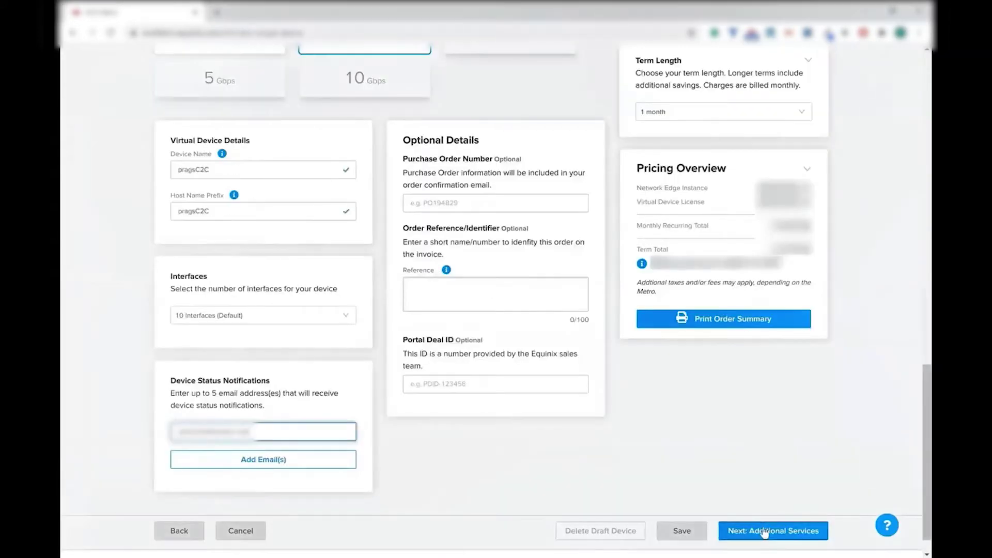
{"action": "left_click", "coordinate": [767, 115]}
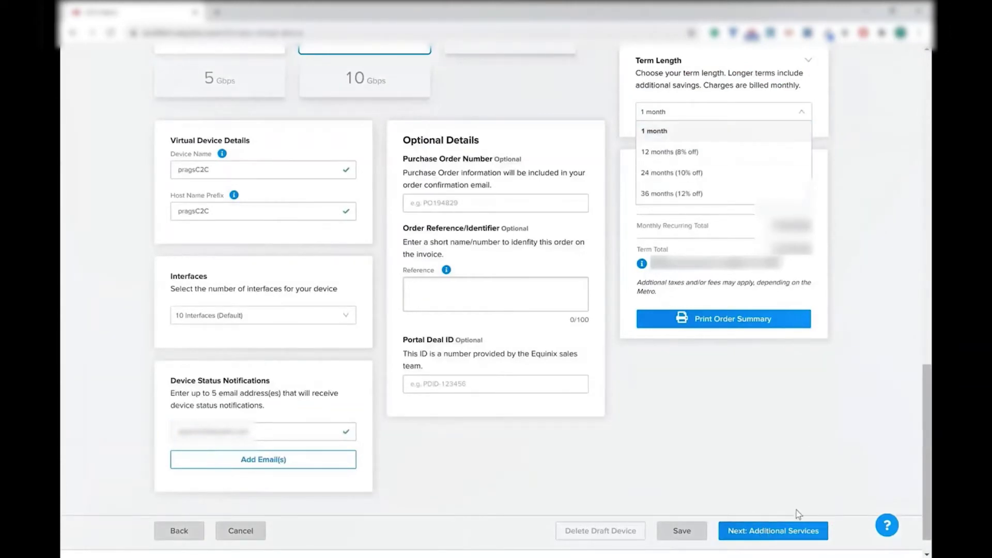
{"action": "left_click", "coordinate": [785, 530]}
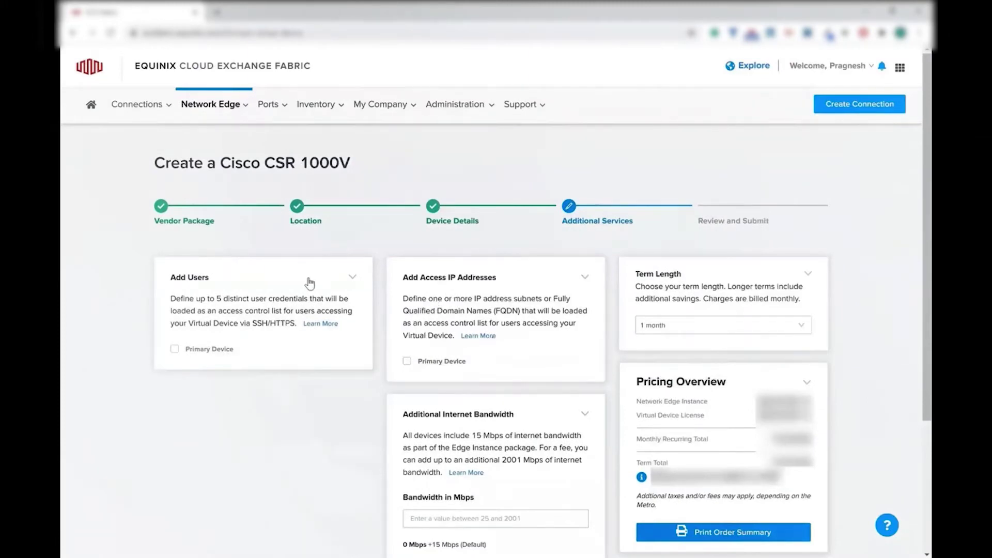
Review the pragsC2C order, accept the order terms, and submit the device for creation
{"action": "scroll", "coordinate": [308, 282], "scroll_direction": "down", "scroll_amount": 3}
{"action": "left_click", "coordinate": [802, 499]}
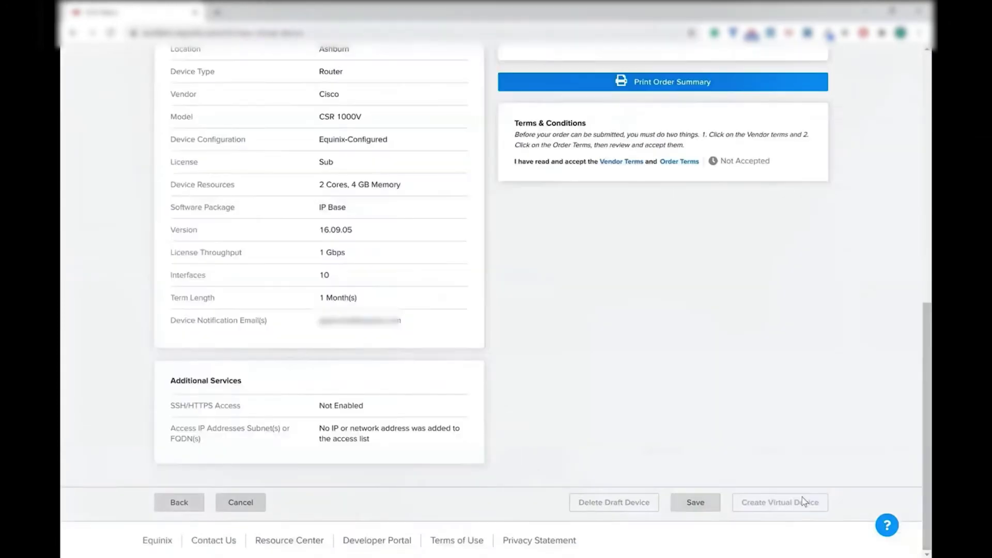
{"action": "left_click", "coordinate": [680, 162]}
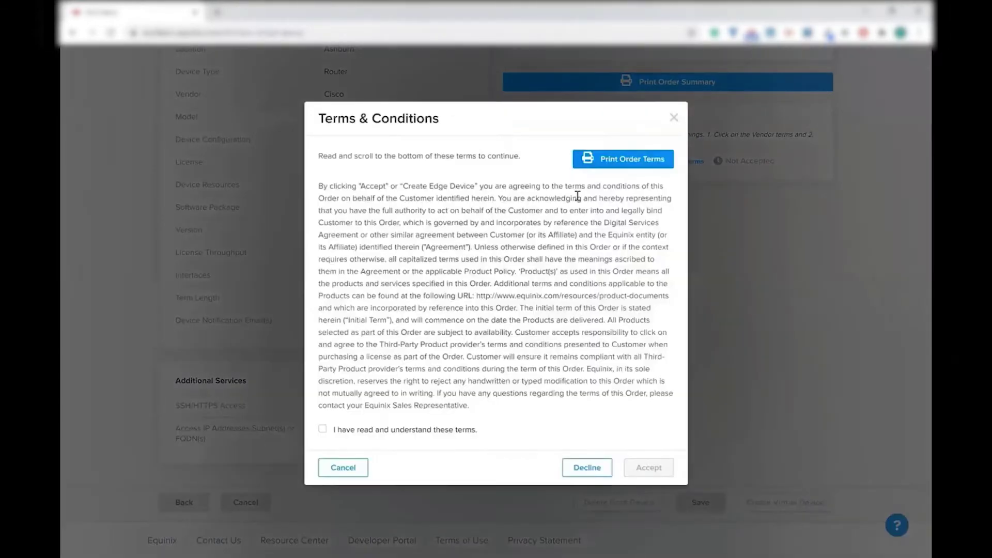
{"action": "left_click", "coordinate": [328, 434]}
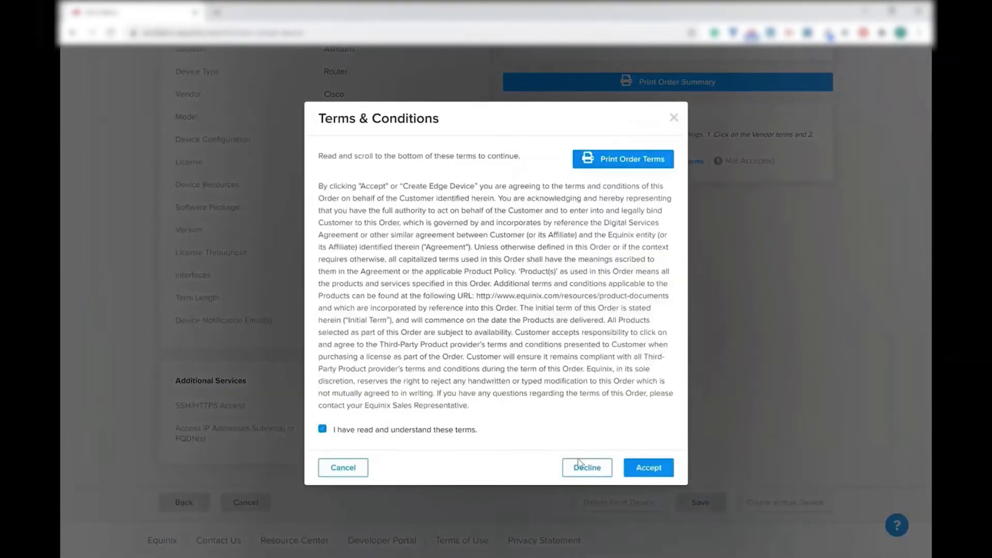
{"action": "left_click", "coordinate": [649, 469]}
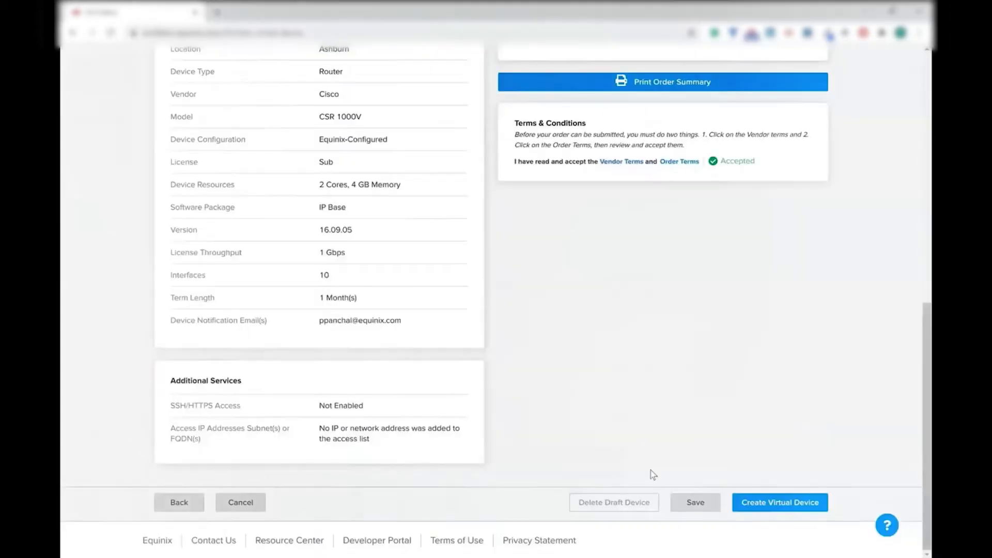
{"action": "left_click", "coordinate": [794, 508]}
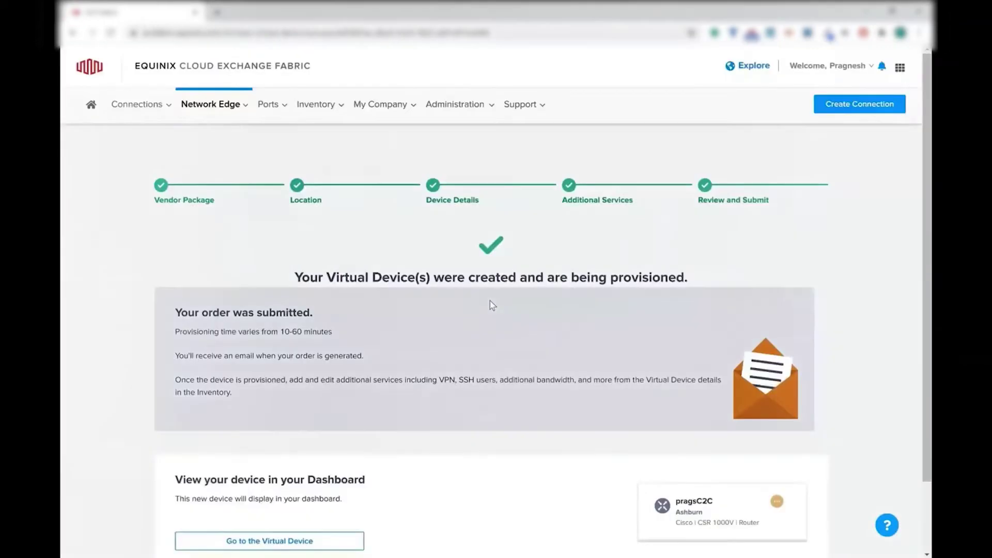
{"action": "scroll", "coordinate": [445, 421], "scroll_direction": "down", "scroll_amount": 2}
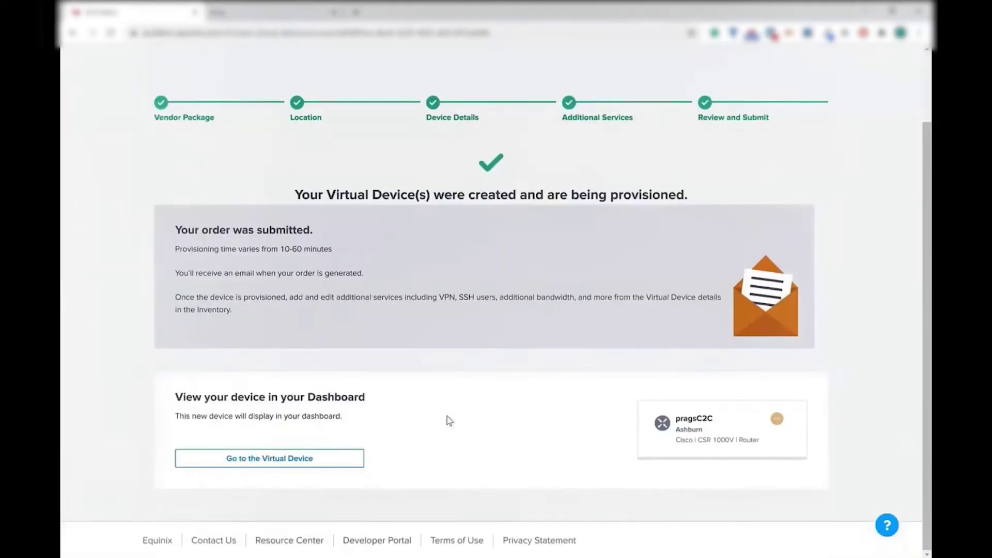
Open the new pragsC2C virtual device's details page from the confirmation
{"action": "left_click", "coordinate": [288, 460]}
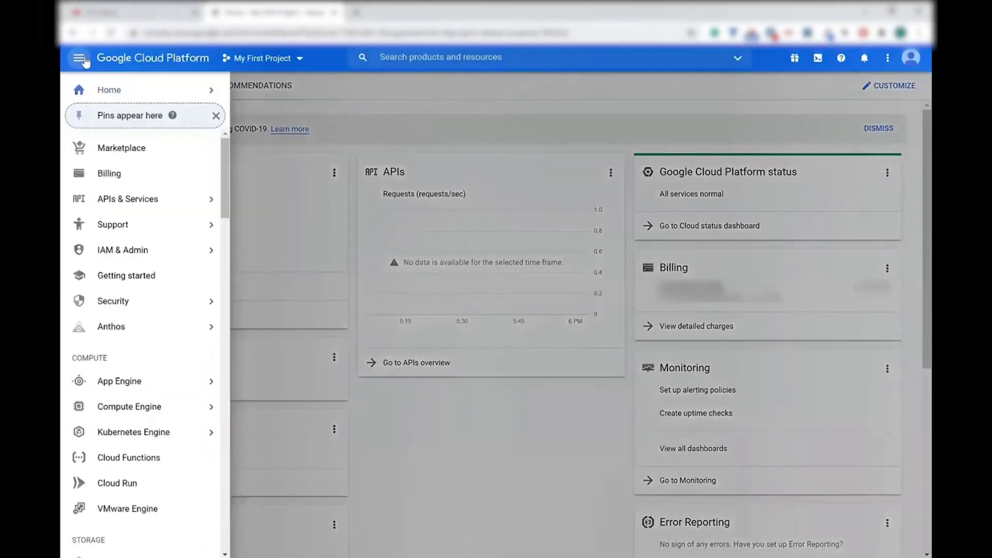
Go to Hybrid Connectivity > Interconnect and begin setting up a new interconnect
{"action": "mouse_move", "coordinate": [122, 302]}
{"action": "scroll", "coordinate": [121, 303], "scroll_direction": "down", "scroll_amount": 6}
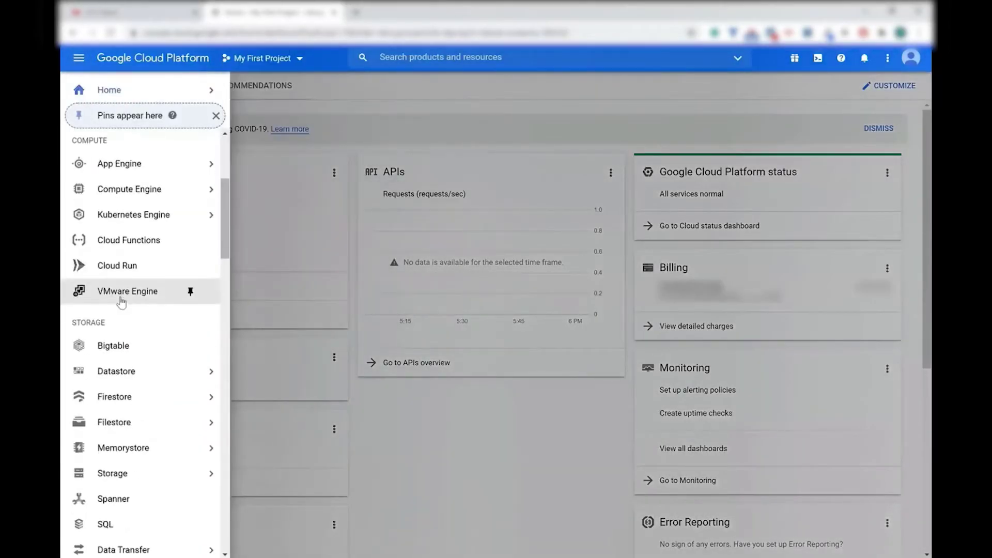
{"action": "scroll", "coordinate": [122, 304], "scroll_direction": "down", "scroll_amount": 2}
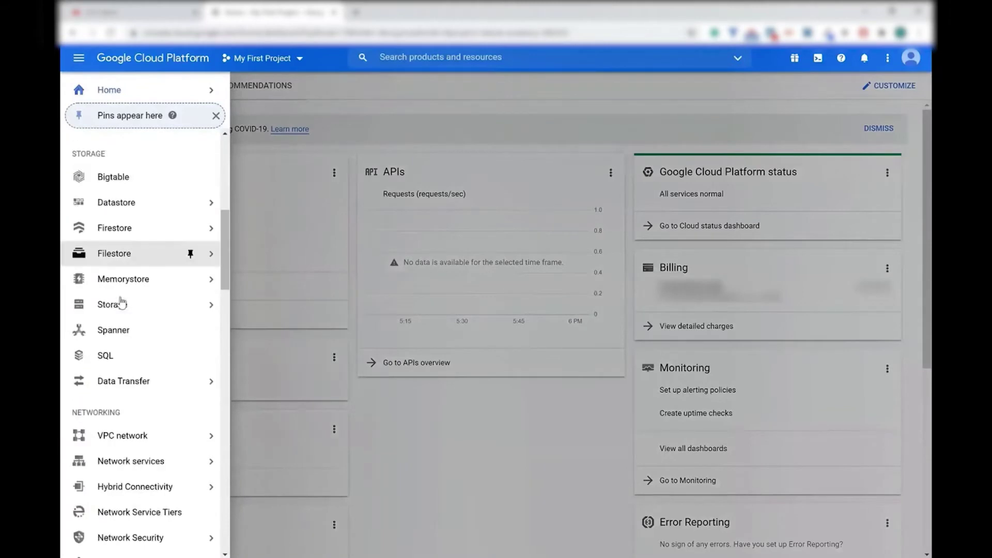
{"action": "mouse_move", "coordinate": [143, 460]}
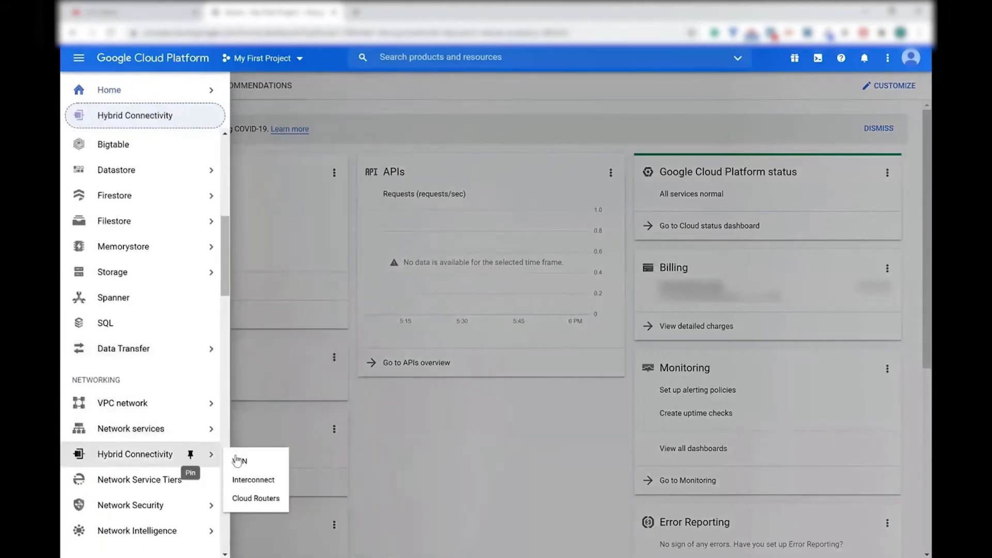
{"action": "left_click", "coordinate": [267, 480]}
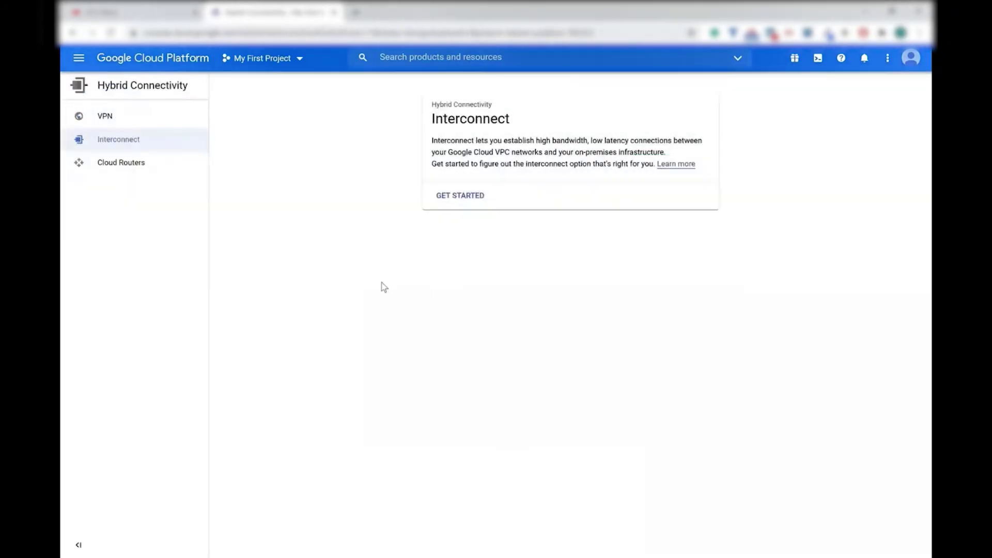
{"action": "left_click", "coordinate": [462, 196]}
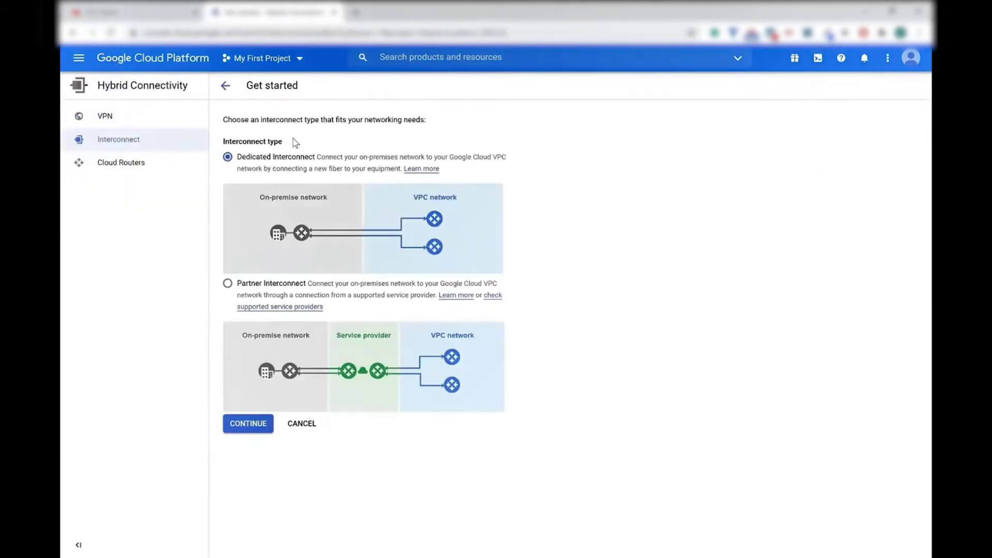
Choose Partner Interconnect with an existing service provider and a single VLAN
{"action": "left_click", "coordinate": [228, 283]}
{"action": "left_click", "coordinate": [247, 431]}
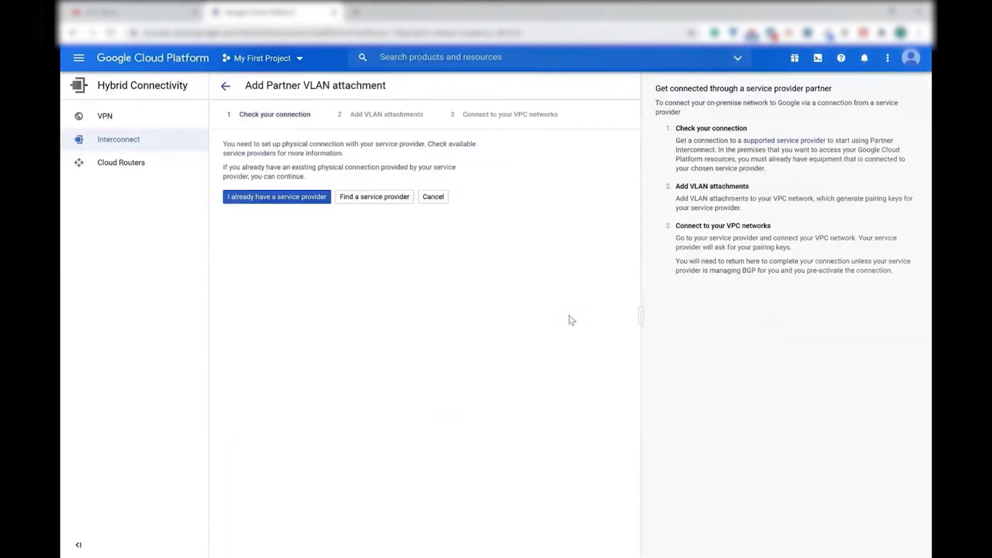
{"action": "left_click", "coordinate": [298, 202]}
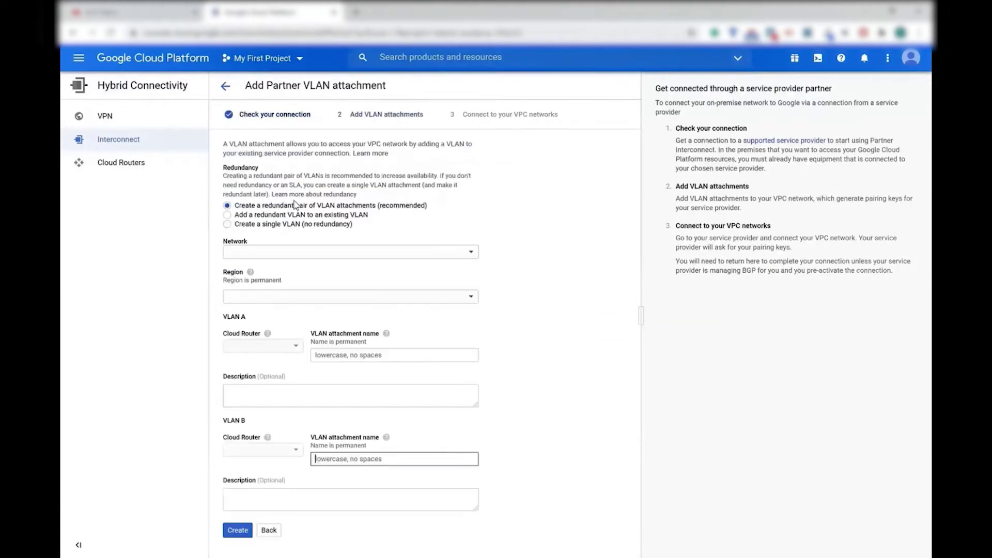
{"action": "left_click", "coordinate": [274, 225]}
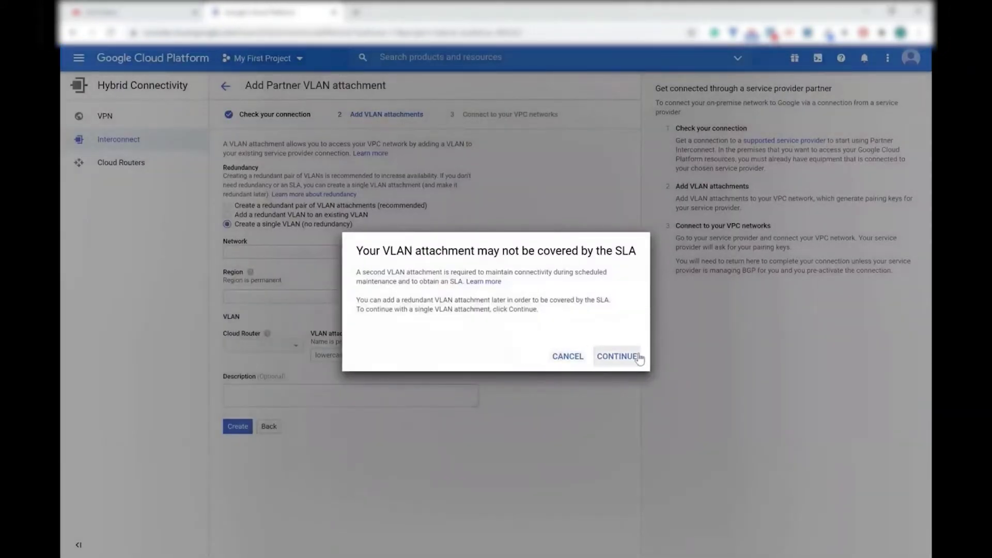
{"action": "left_click", "coordinate": [636, 357]}
Create attachment c2cgcpvpcvlan1 on c2cgcpvpc, us-east4, router c2cgcpvpcrtr1, and copy its pairing key
{"action": "left_click", "coordinate": [398, 253]}
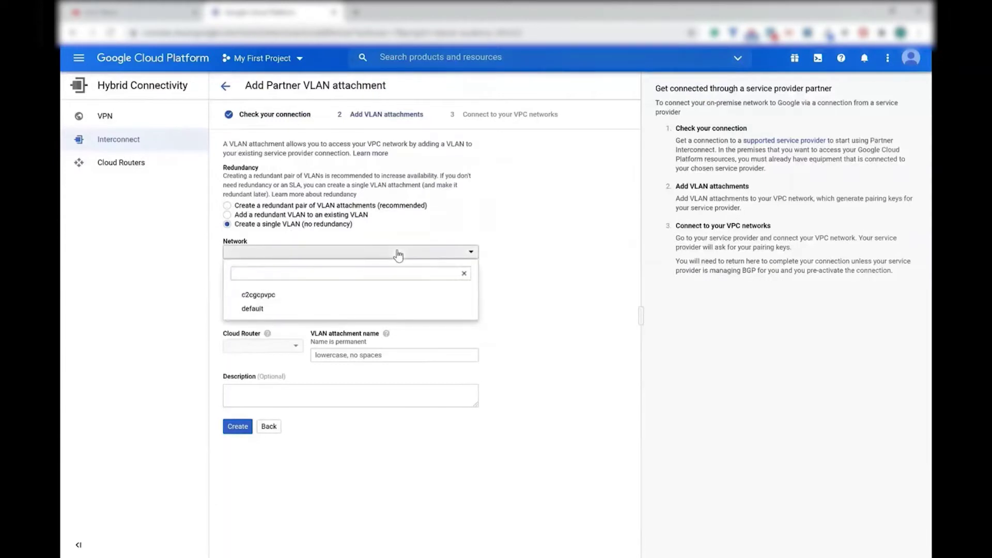
{"action": "left_click", "coordinate": [284, 297]}
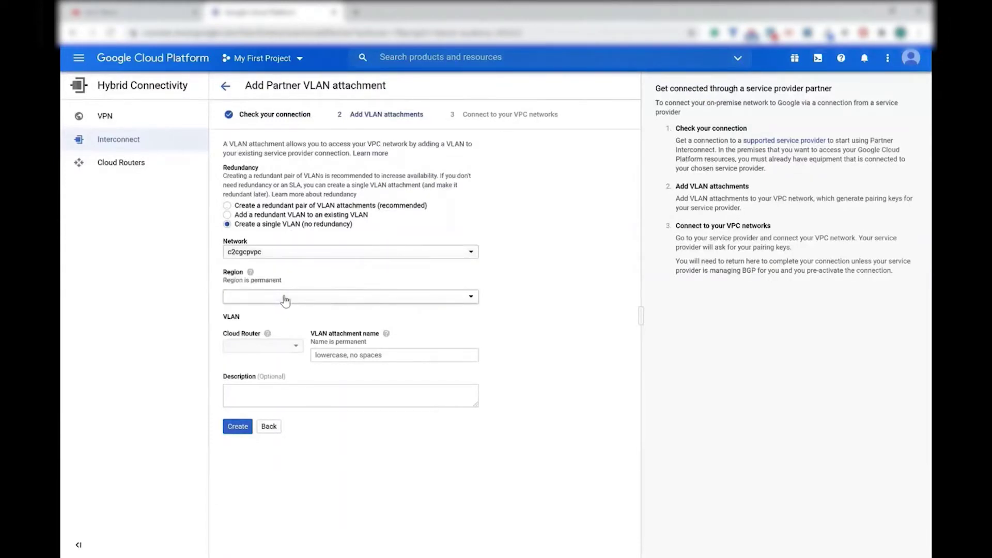
{"action": "left_click", "coordinate": [318, 299]}
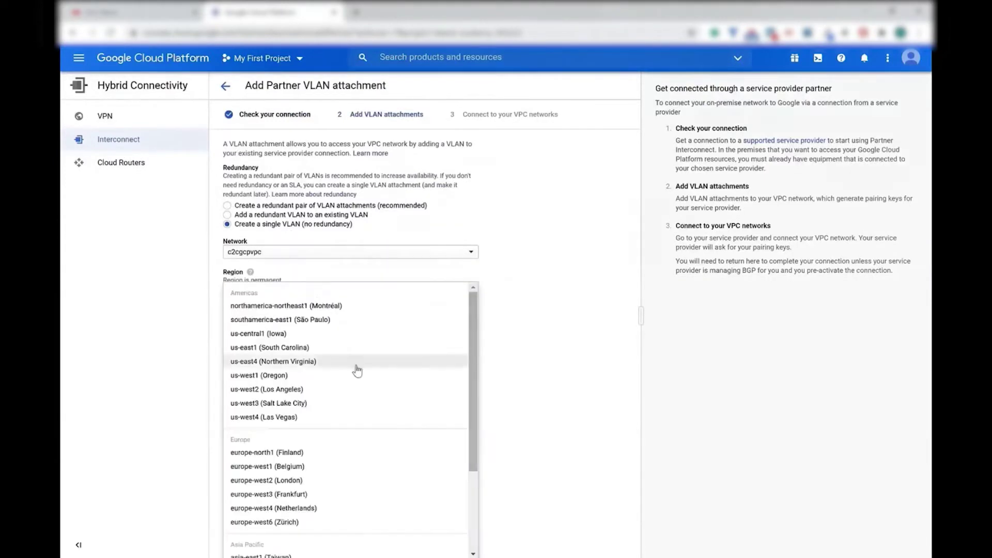
{"action": "left_click", "coordinate": [310, 362]}
{"action": "left_click", "coordinate": [289, 352]}
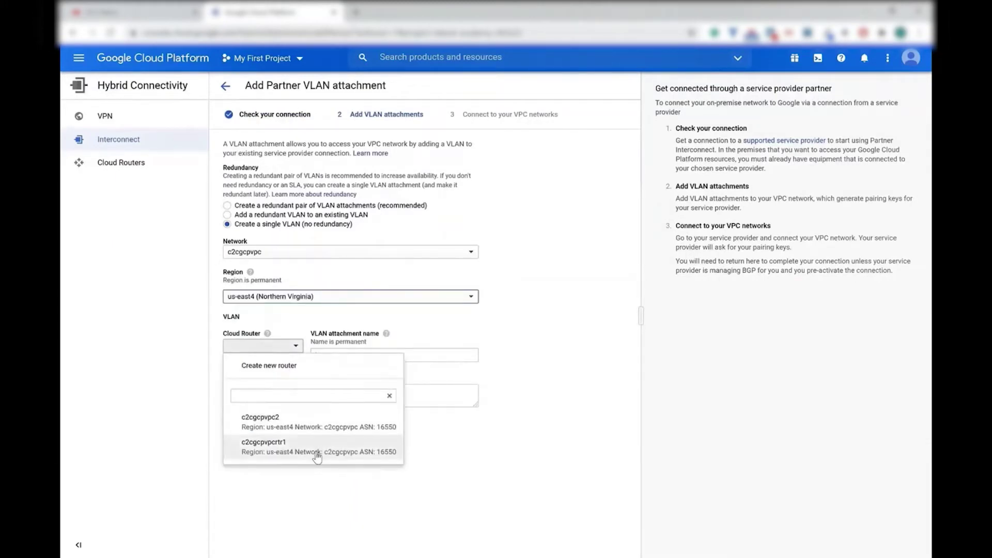
{"action": "left_click", "coordinate": [317, 455]}
{"action": "type", "text": "c2cgcpvpcvlan1"}
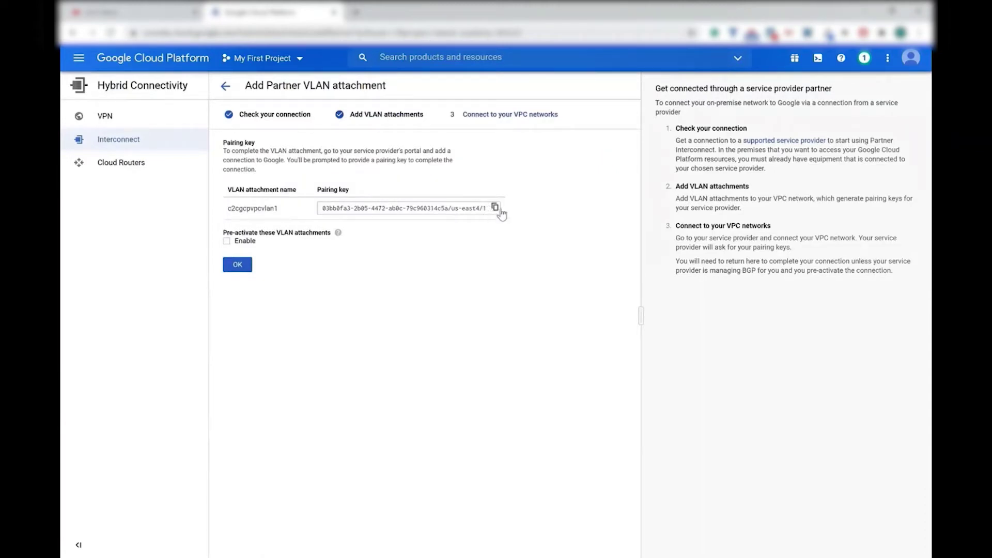
{"action": "left_click", "coordinate": [500, 209]}
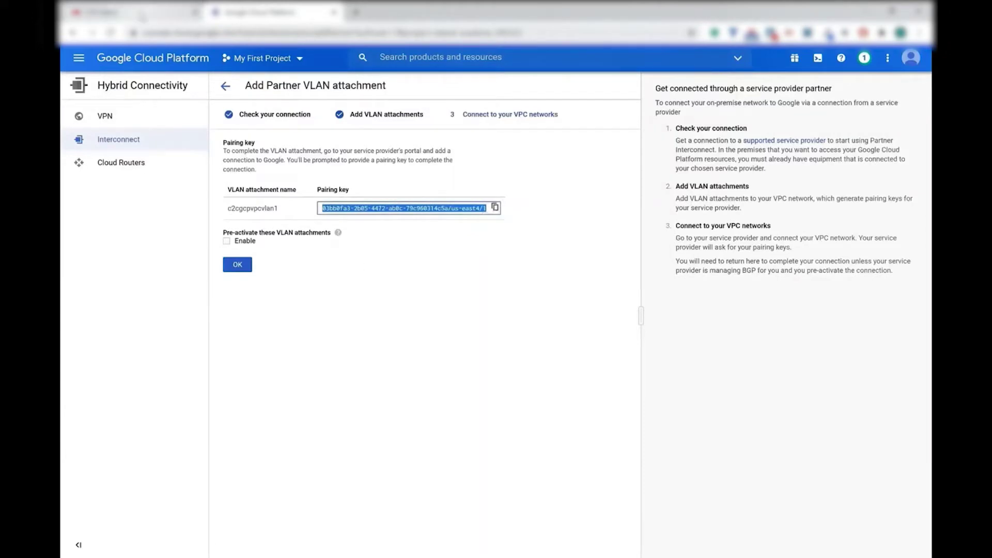
In Equinix, start a Google Cloud Platform connection on Partner Interconnect Zone 1
{"action": "left_click", "coordinate": [129, 13]}
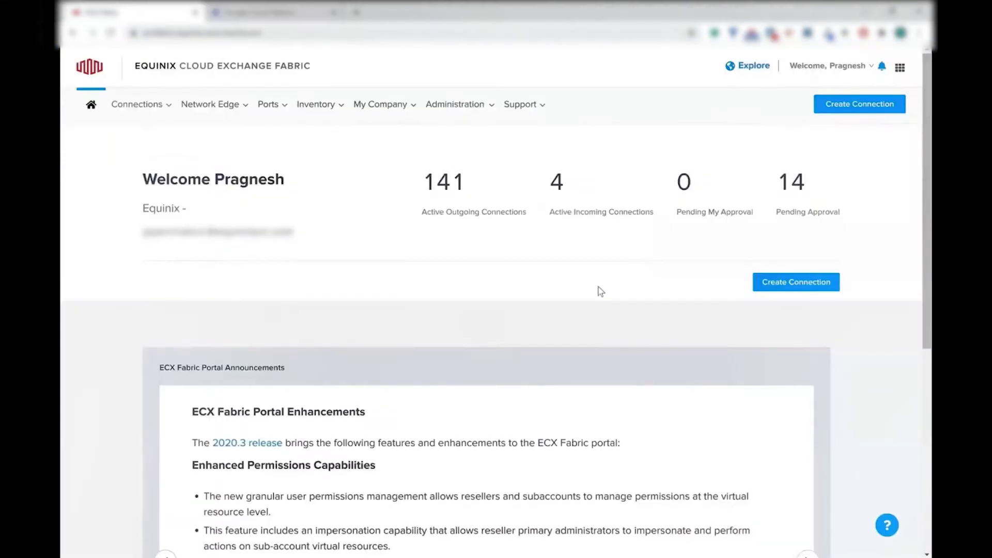
{"action": "left_click", "coordinate": [813, 282]}
{"action": "scroll", "coordinate": [498, 187], "scroll_direction": "down", "scroll_amount": 3}
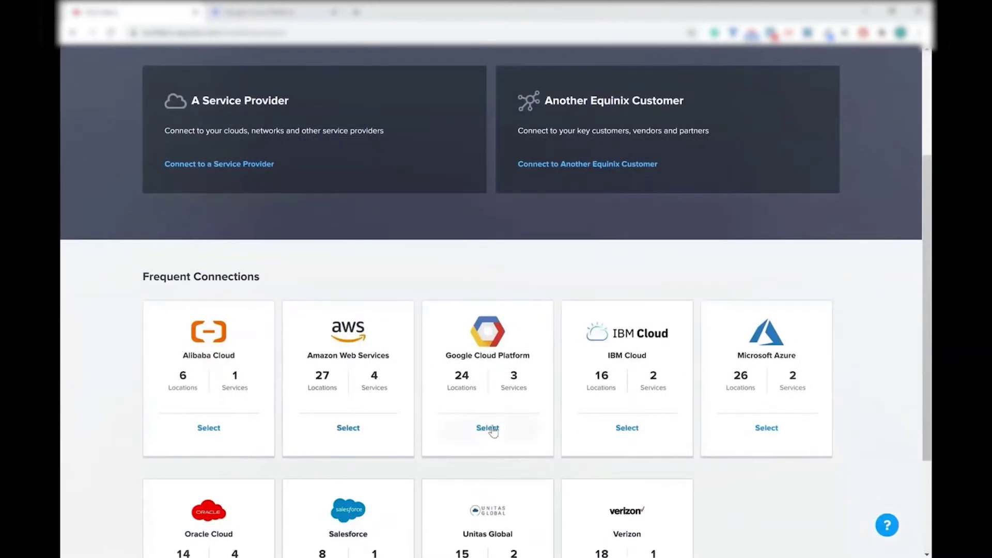
{"action": "left_click", "coordinate": [491, 429]}
{"action": "scroll", "coordinate": [493, 432], "scroll_direction": "down", "scroll_amount": 7}
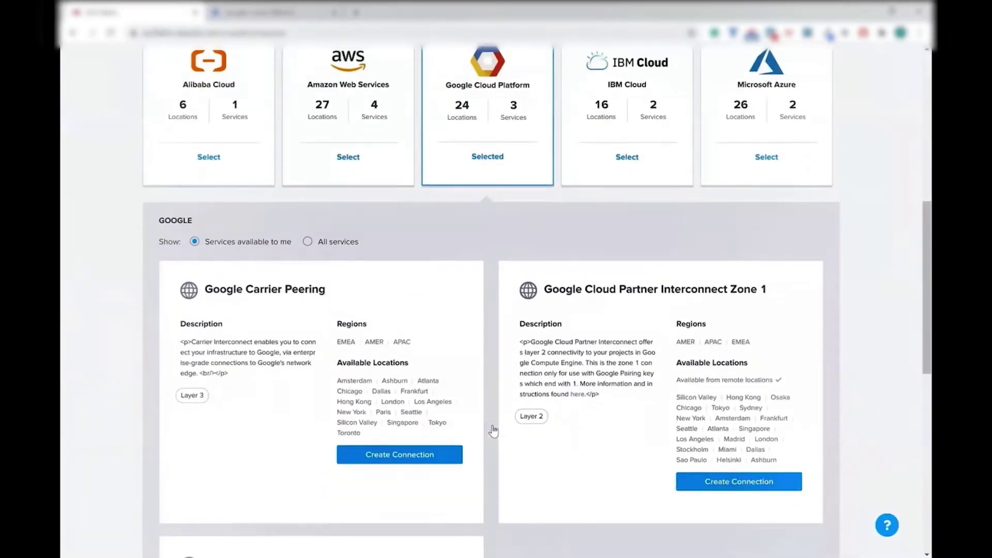
{"action": "scroll", "coordinate": [489, 426], "scroll_direction": "down", "scroll_amount": 2}
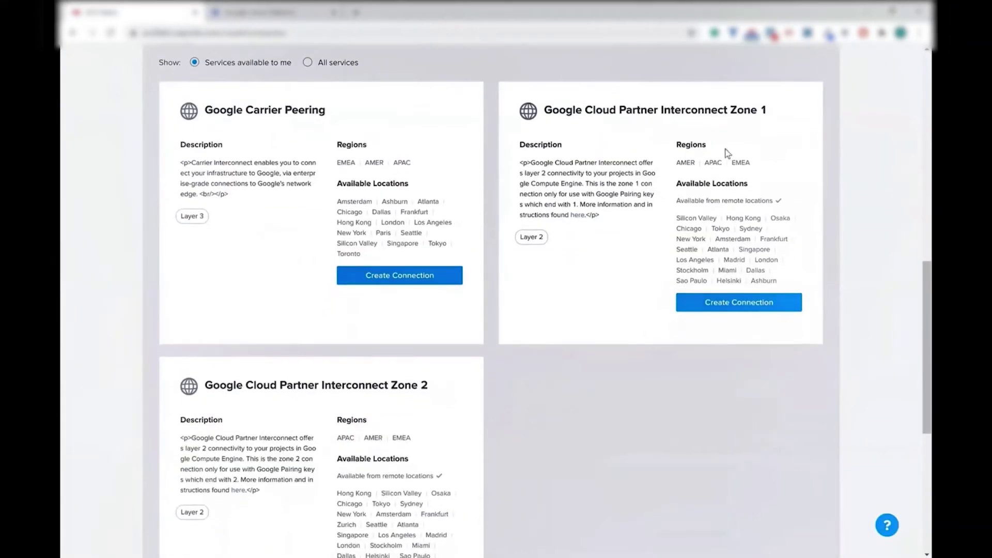
{"action": "left_click", "coordinate": [738, 304]}
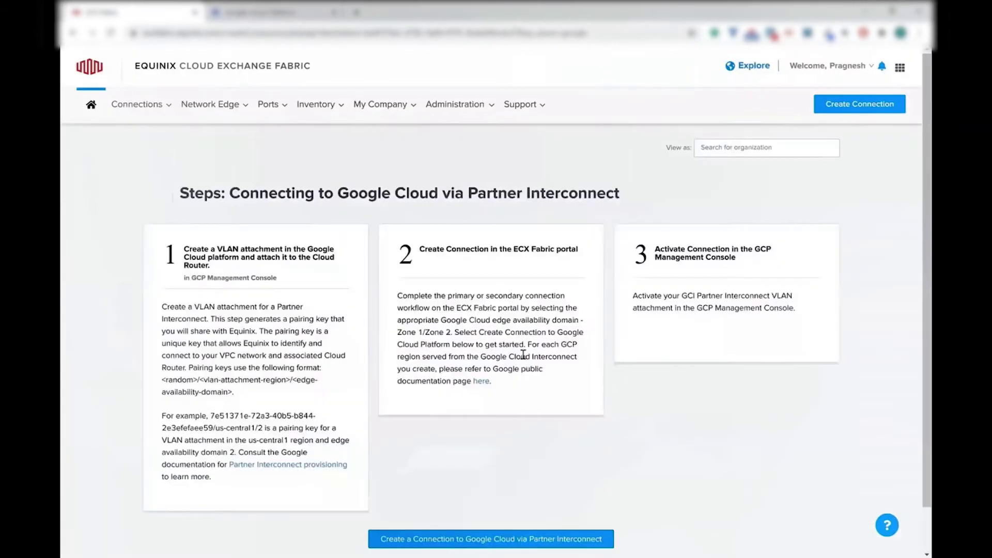
{"action": "scroll", "coordinate": [512, 356], "scroll_direction": "down", "scroll_amount": 2}
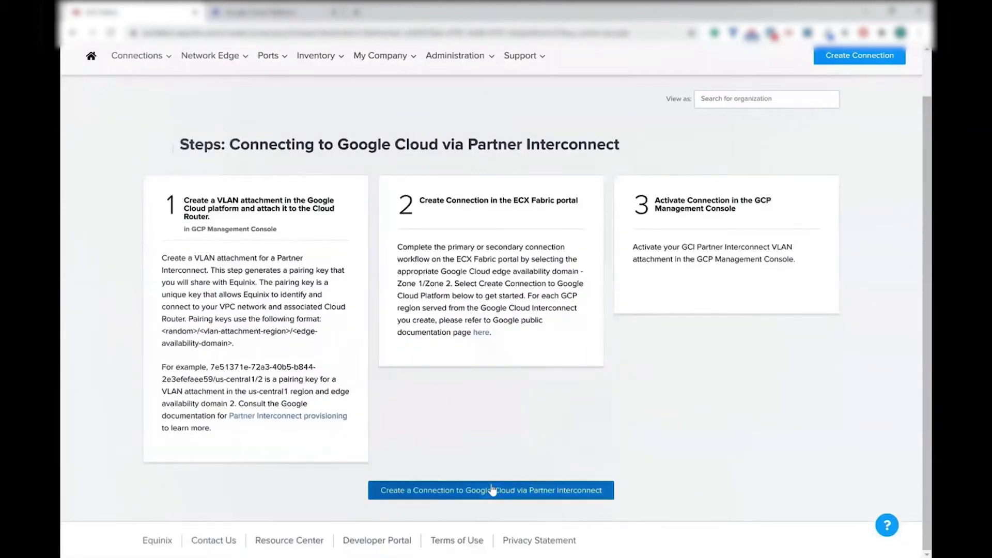
Connect virtual device pragsC2C in Ashburn to Google's Ashburn us-east4 destination
{"action": "left_click", "coordinate": [492, 490]}
{"action": "scroll", "coordinate": [488, 439], "scroll_direction": "down", "scroll_amount": 3}
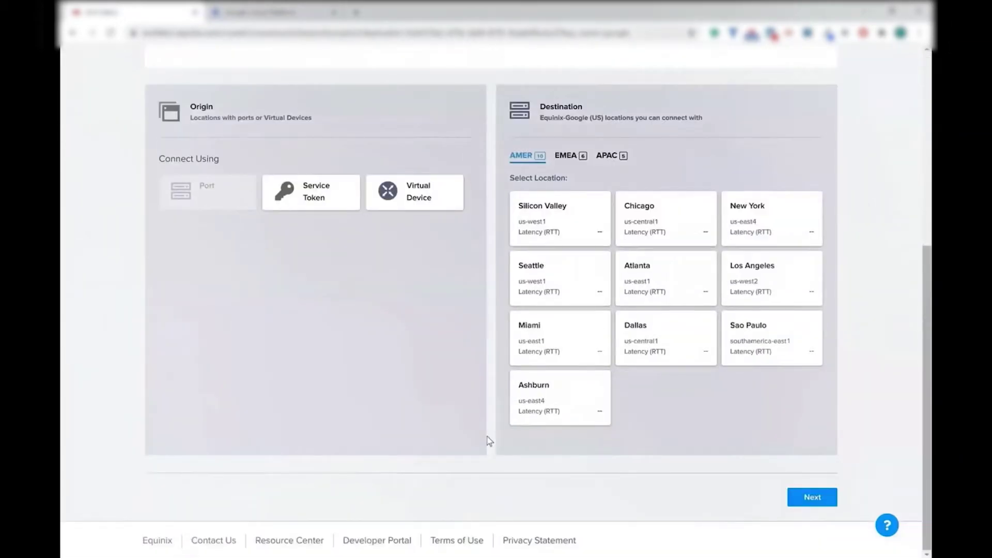
{"action": "left_click", "coordinate": [424, 195]}
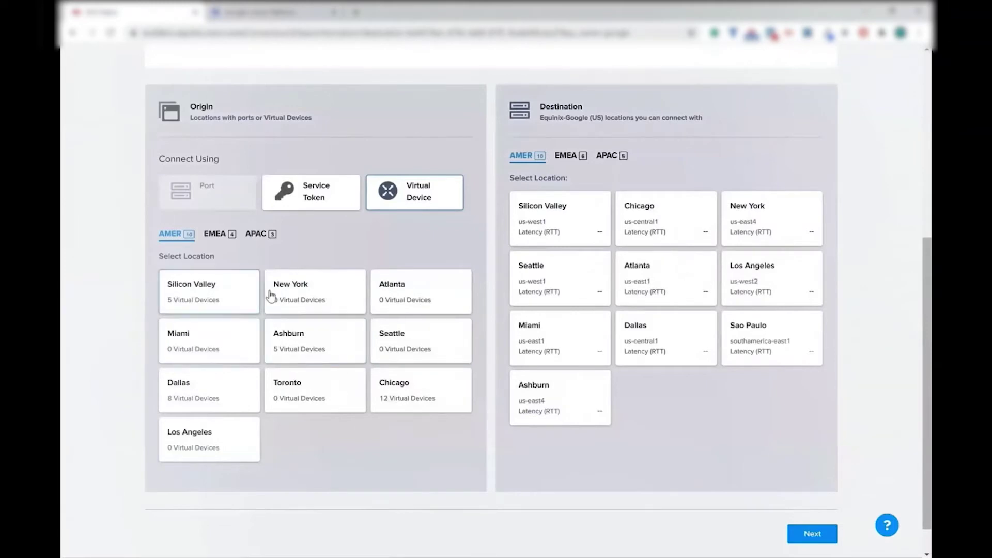
{"action": "left_click", "coordinate": [304, 350]}
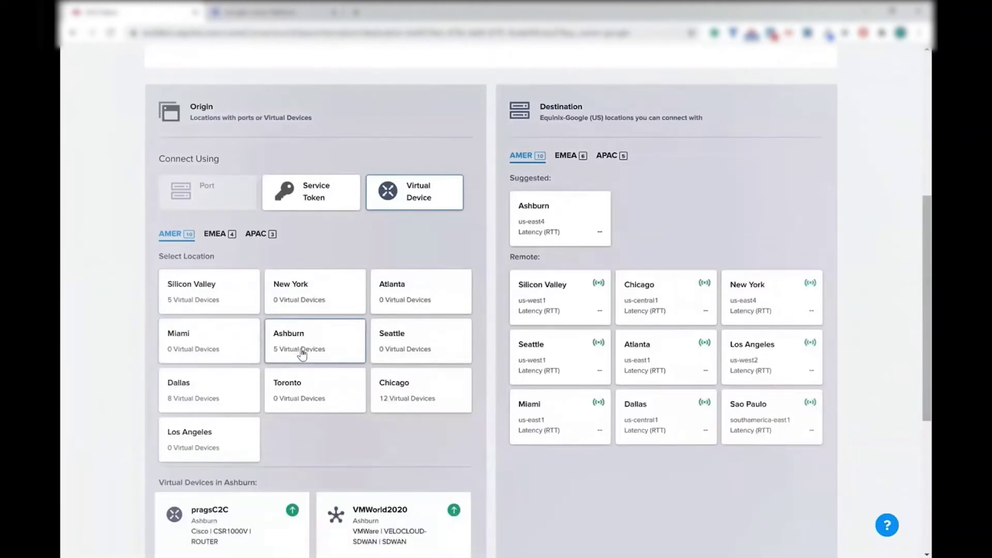
{"action": "scroll", "coordinate": [302, 353], "scroll_direction": "down", "scroll_amount": 4}
{"action": "scroll", "coordinate": [302, 355], "scroll_direction": "down", "scroll_amount": 1}
{"action": "left_click", "coordinate": [250, 295]}
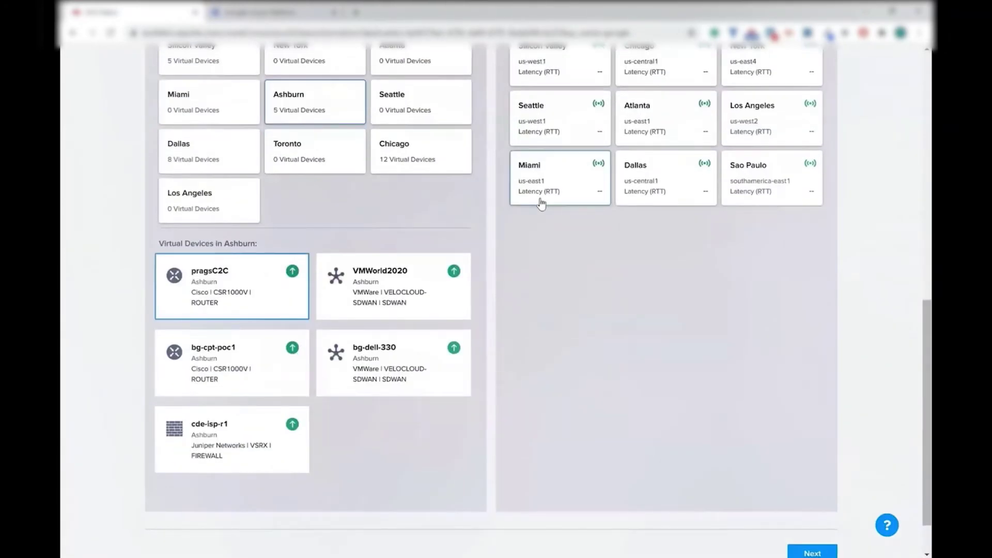
{"action": "scroll", "coordinate": [491, 206], "scroll_direction": "up", "scroll_amount": 6}
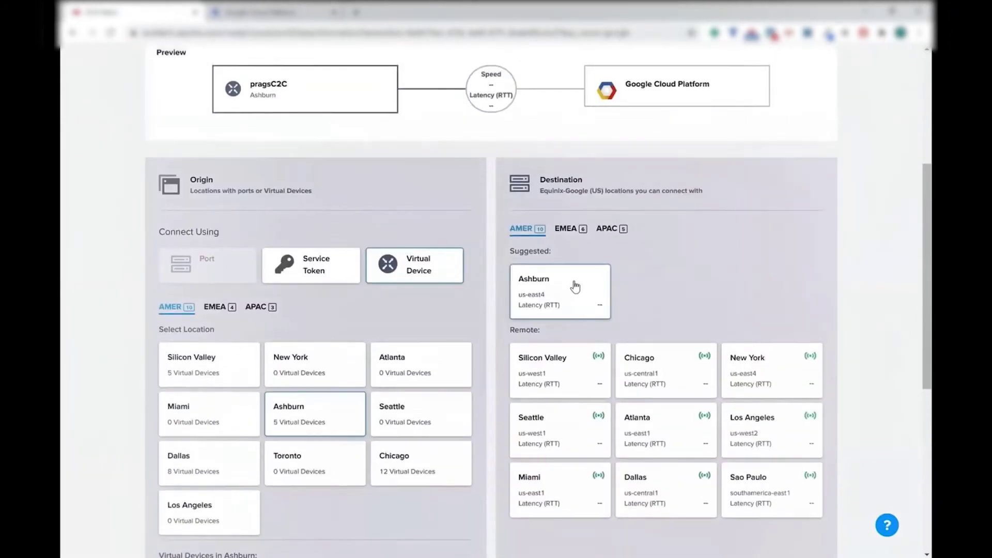
{"action": "left_click", "coordinate": [575, 287]}
{"action": "scroll", "coordinate": [574, 284], "scroll_direction": "down", "scroll_amount": 8}
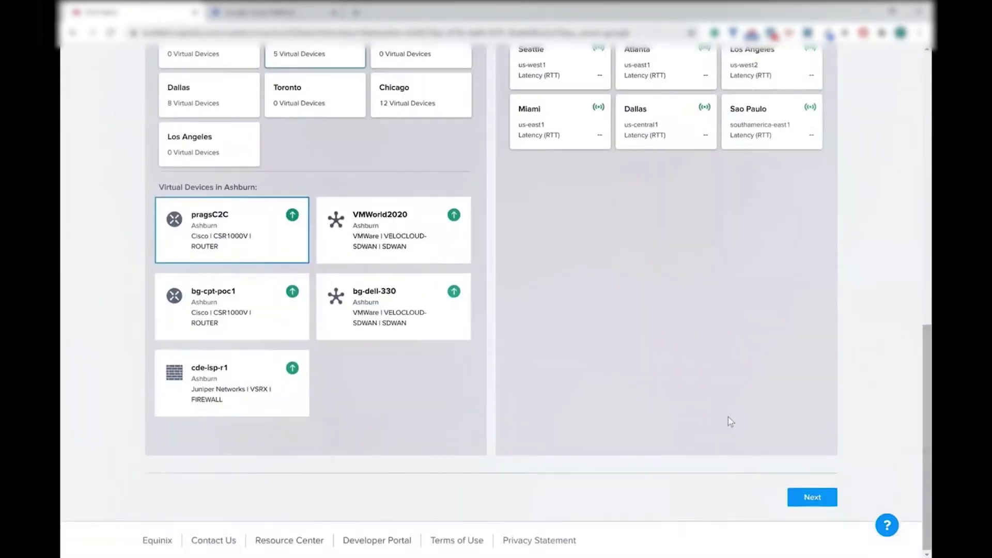
{"action": "left_click", "coordinate": [814, 496]}
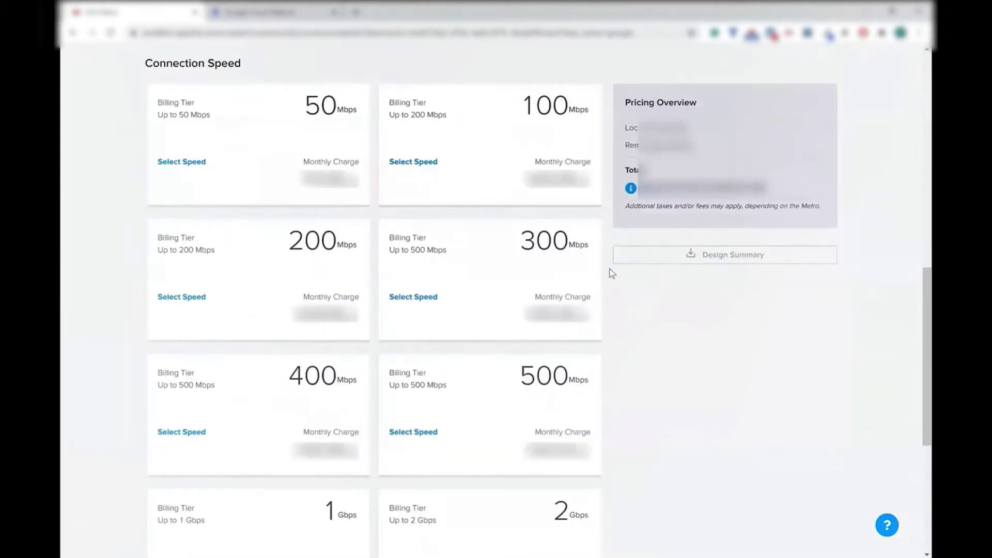
Order connection pragsC2CGCPVC1 at 50 Mbps with the pasted Google pairing key
{"action": "left_click", "coordinate": [298, 132]}
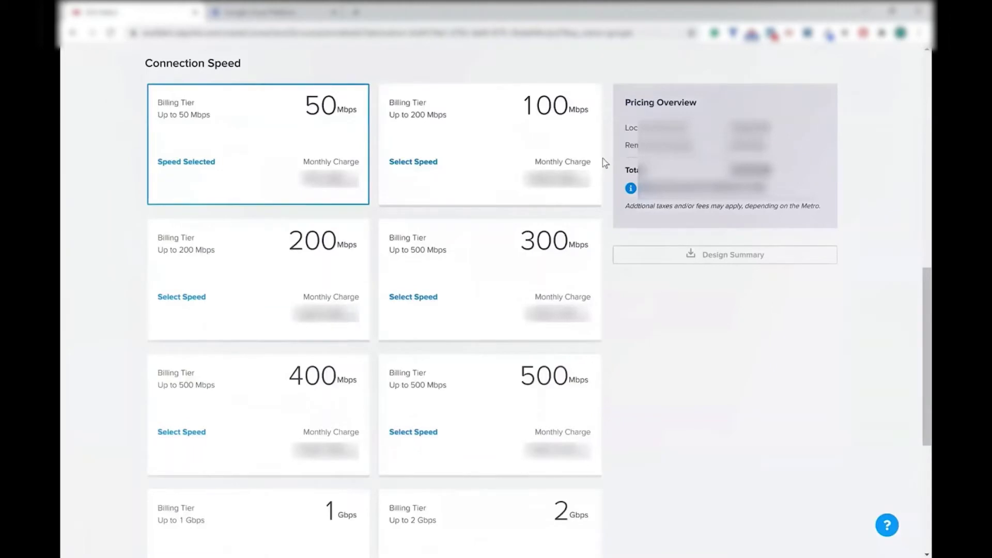
{"action": "scroll", "coordinate": [603, 158], "scroll_direction": "down", "scroll_amount": 5}
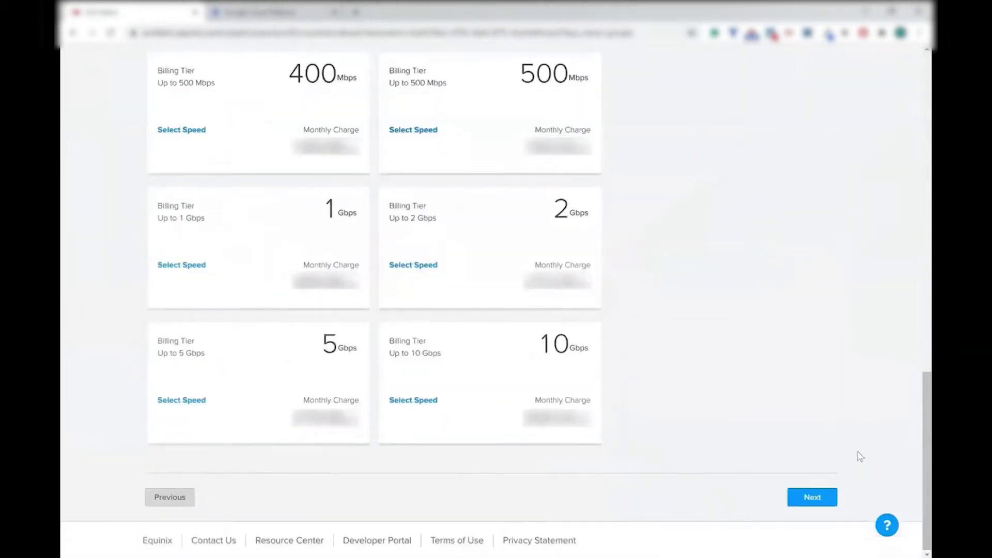
{"action": "left_click", "coordinate": [812, 497]}
{"action": "left_click", "coordinate": [576, 283]}
{"action": "key", "text": "ctrl+v"}
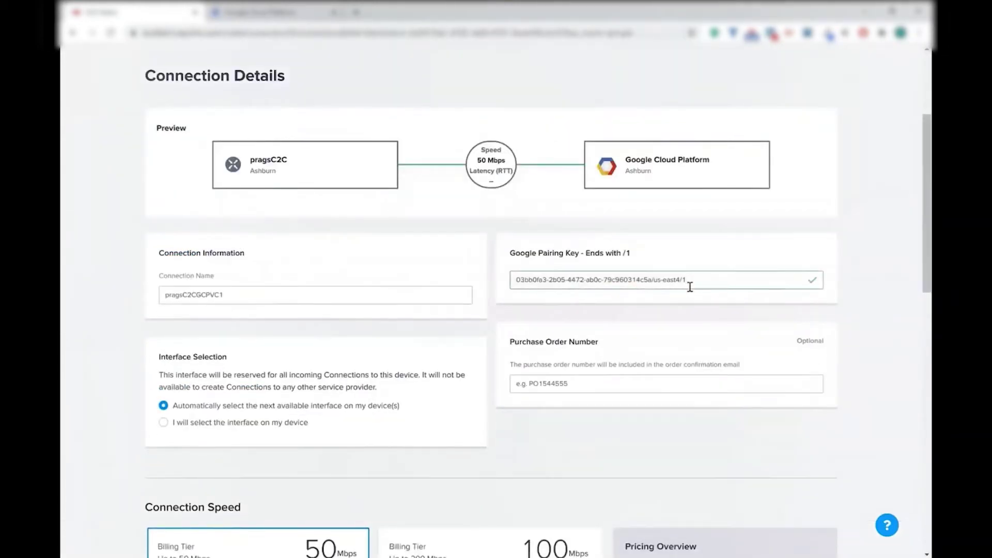
{"action": "scroll", "coordinate": [858, 317], "scroll_direction": "down", "scroll_amount": 4}
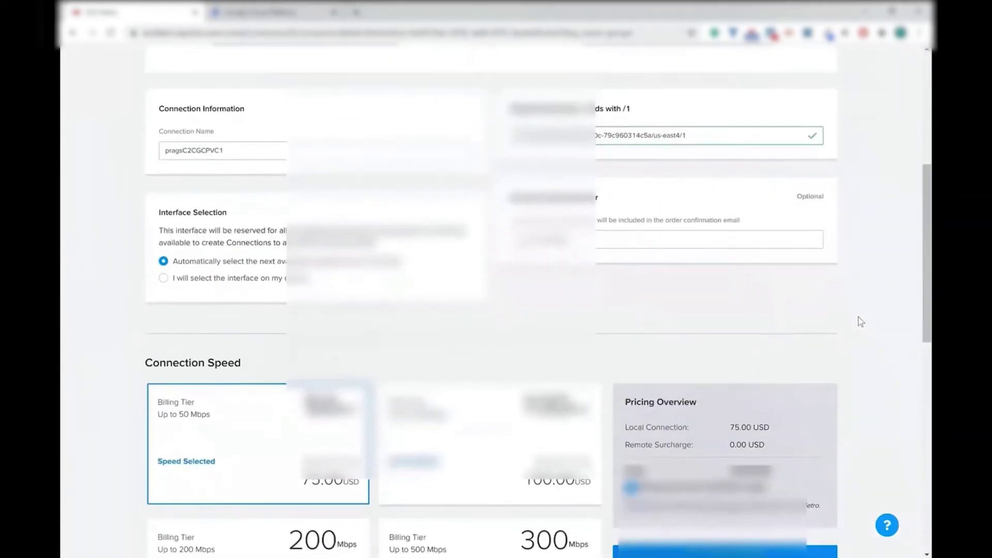
{"action": "scroll", "coordinate": [858, 317], "scroll_direction": "down", "scroll_amount": 6}
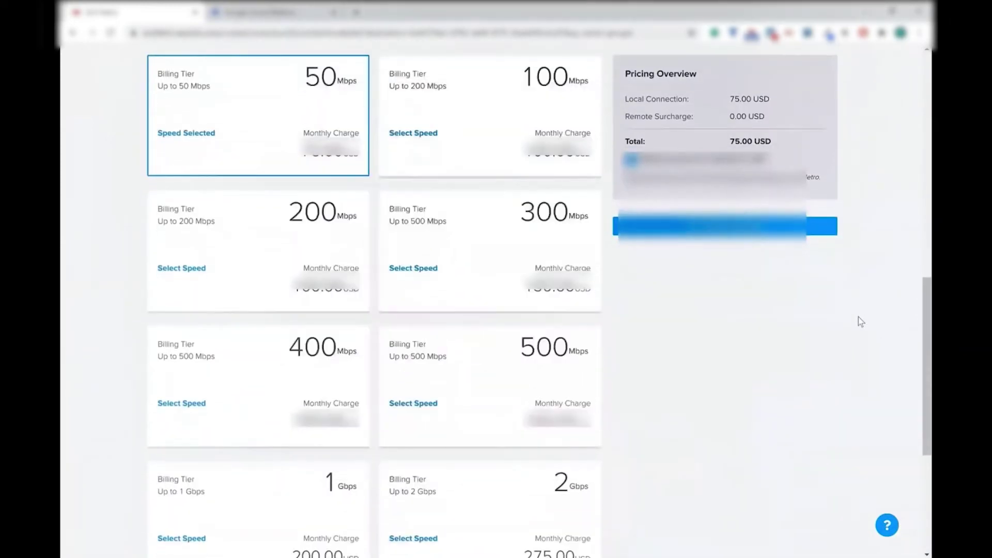
{"action": "scroll", "coordinate": [858, 317], "scroll_direction": "down", "scroll_amount": 5}
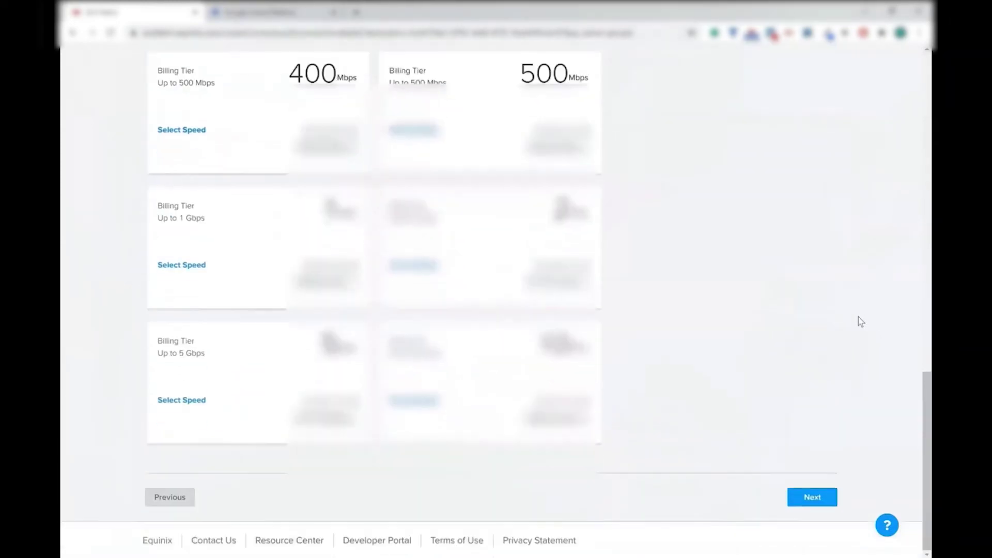
{"action": "left_click", "coordinate": [818, 499]}
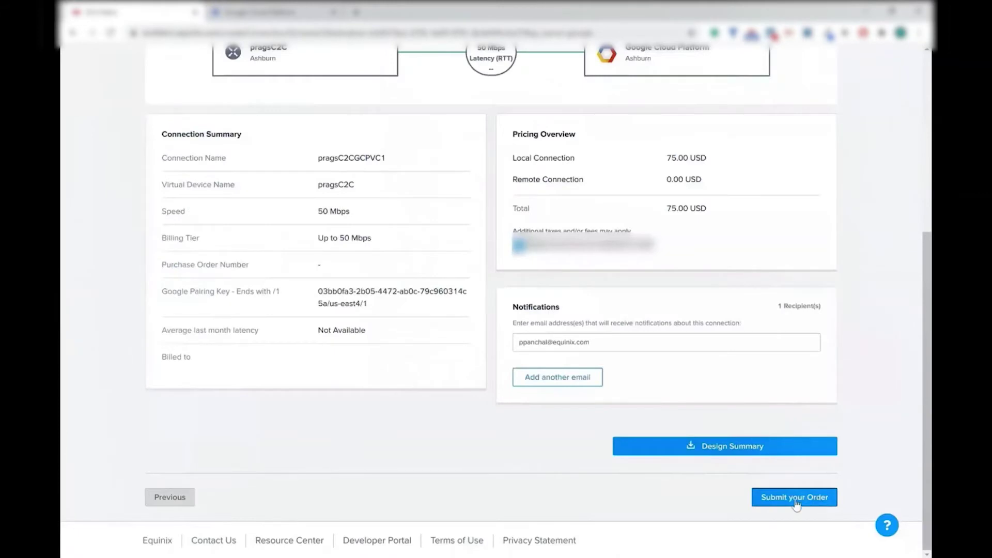
Submit the Equinix order, then open c2cgcpvpcvlan1's details showing Activation needed
{"action": "left_click", "coordinate": [794, 501]}
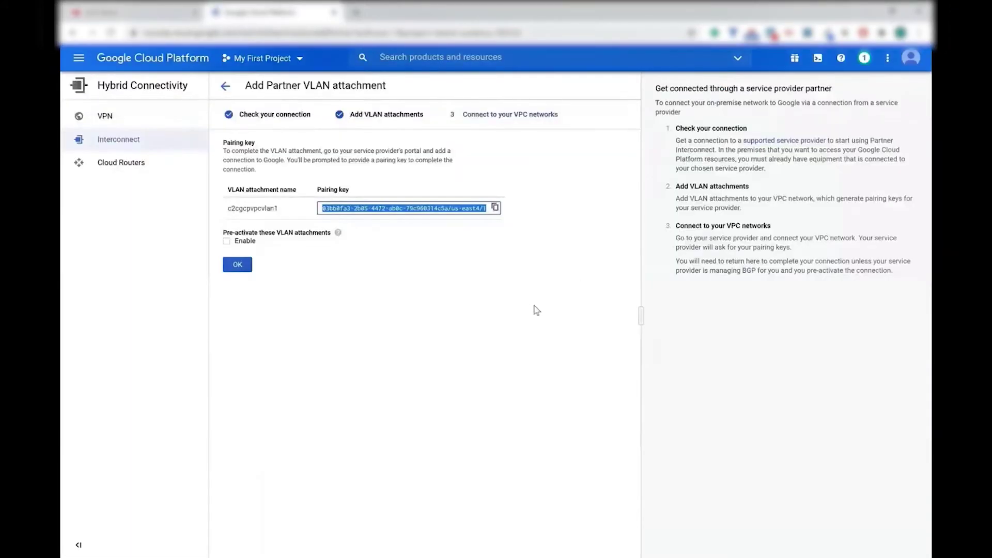
{"action": "left_click", "coordinate": [239, 264]}
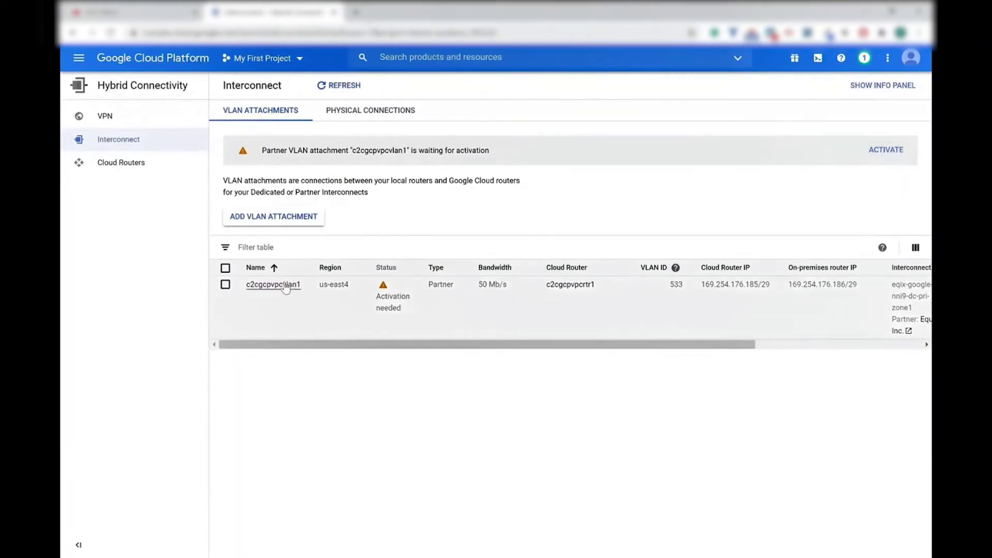
{"action": "left_click", "coordinate": [273, 285]}
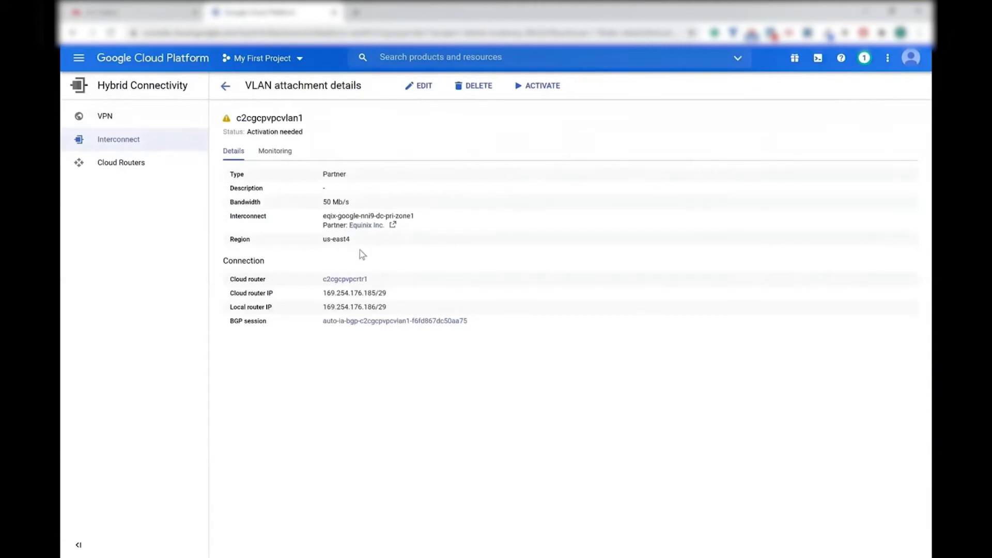
{"action": "left_click_drag", "start_coordinate": [247, 132], "coordinate": [303, 132]}
Activate the c2cgcpvpcvlan1 attachment, accept Equinix's request, and give its BGP session peer ASN 64513
{"action": "left_click", "coordinate": [541, 87]}
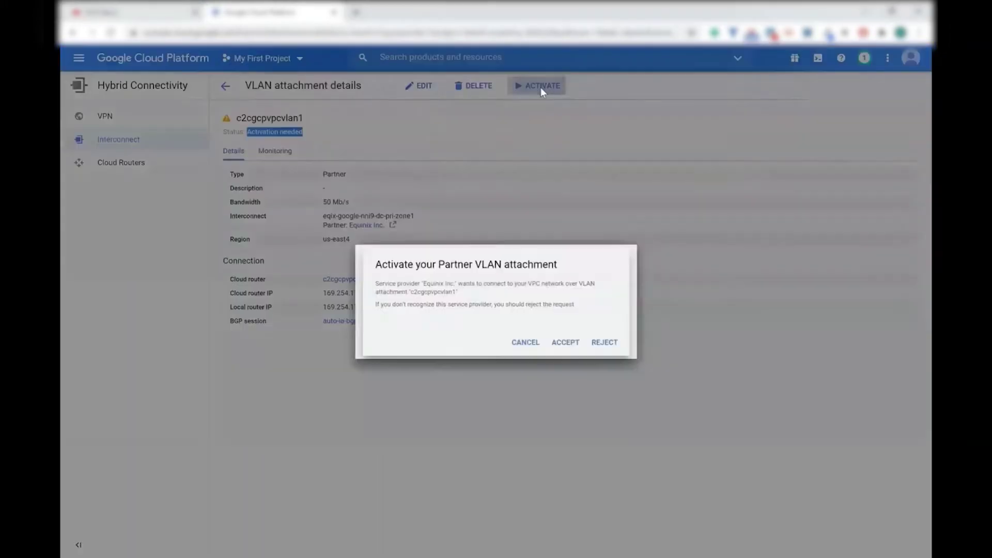
{"action": "left_click", "coordinate": [572, 347]}
{"action": "middle_click", "coordinate": [370, 323]}
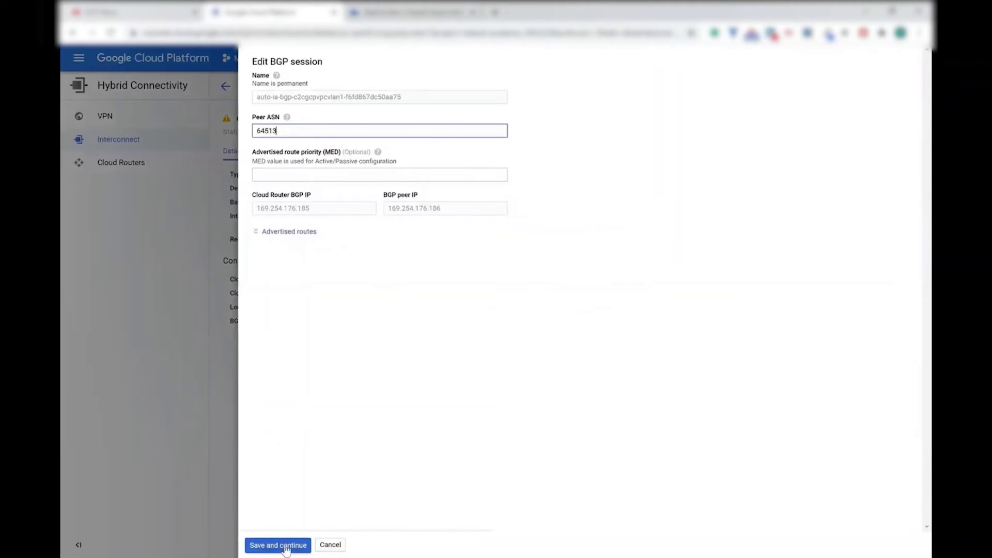
{"action": "left_click", "coordinate": [286, 548]}
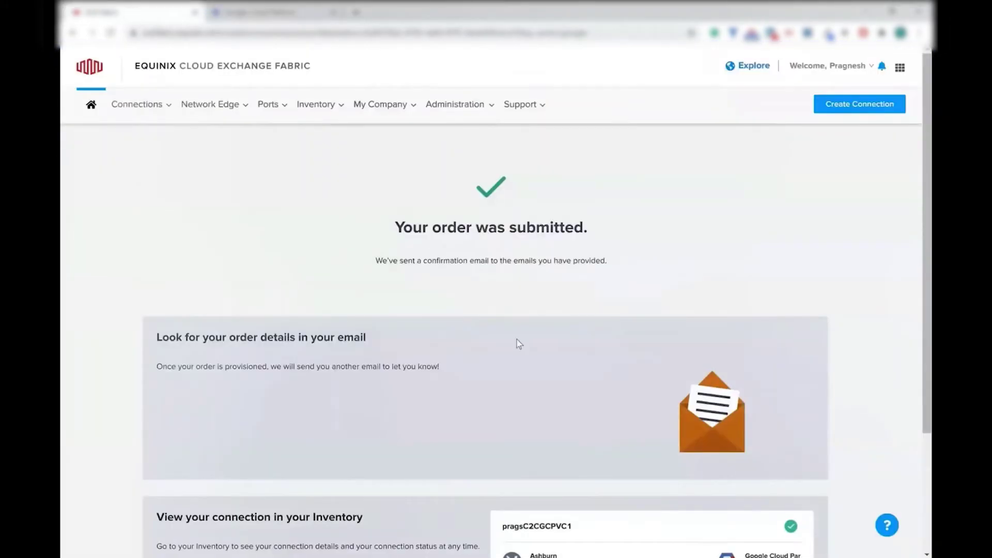
Open pragsC2CGCPVC1 from the Equinix inventory and accept its Primary BGP Information
{"action": "scroll", "coordinate": [519, 343], "scroll_direction": "down", "scroll_amount": 3}
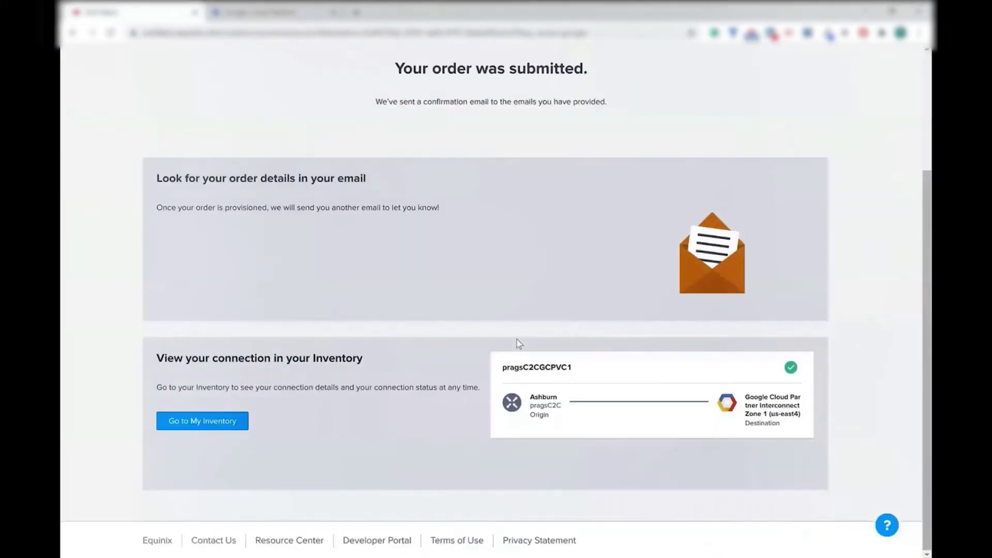
{"action": "left_click", "coordinate": [209, 420]}
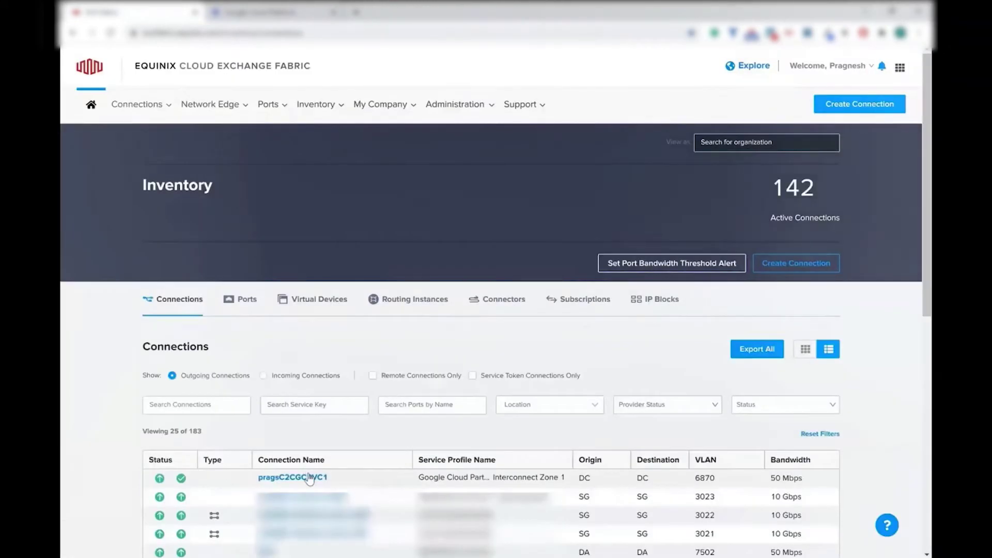
{"action": "left_click", "coordinate": [305, 475]}
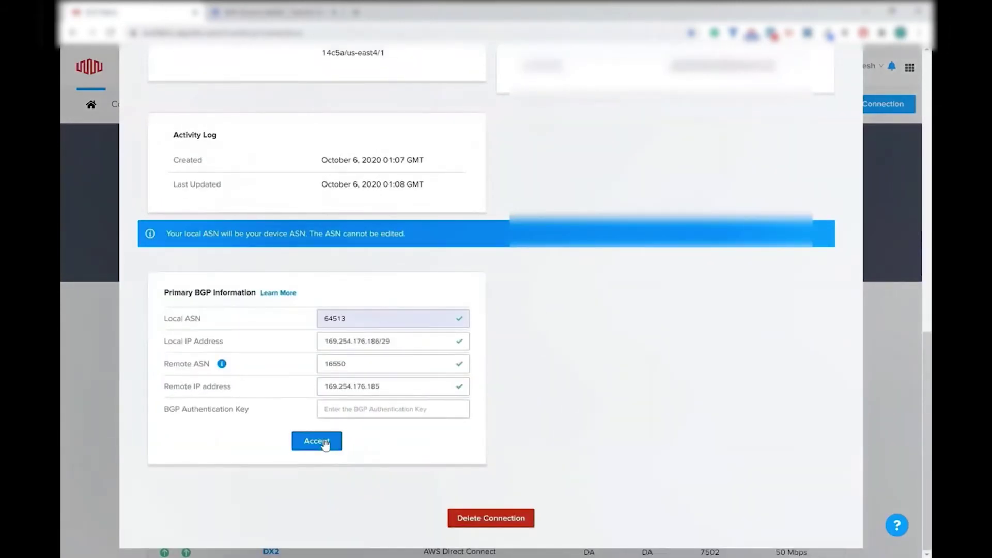
{"action": "left_click", "coordinate": [324, 442]}
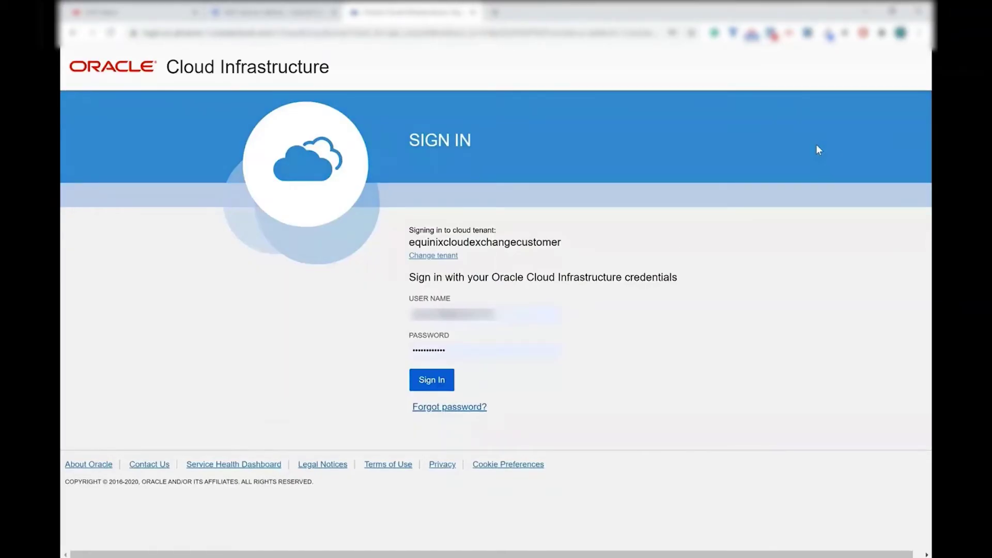
Sign in to Oracle Cloud and open Networking > FastConnect for the NES compartment
{"action": "left_click", "coordinate": [439, 386]}
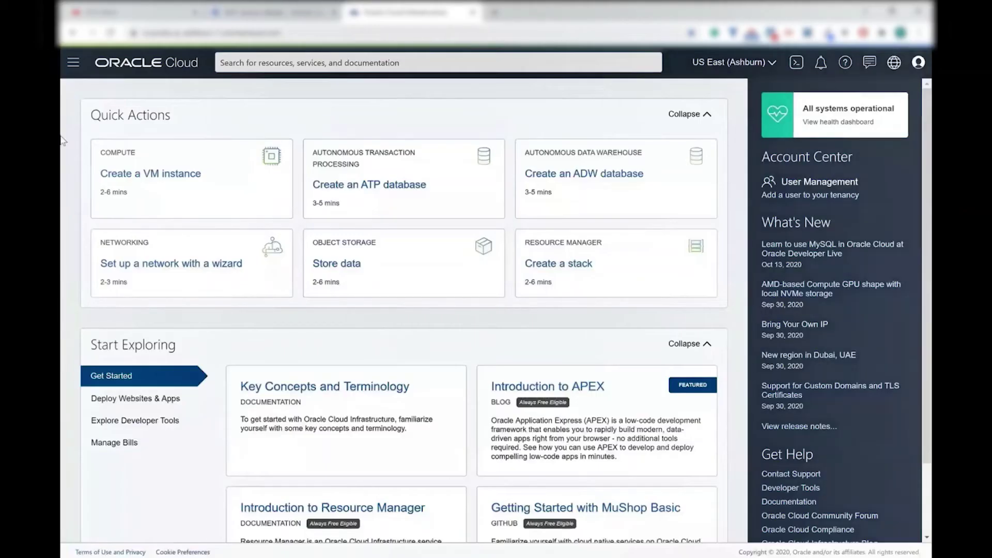
{"action": "left_click", "coordinate": [73, 62]}
{"action": "mouse_move", "coordinate": [119, 204]}
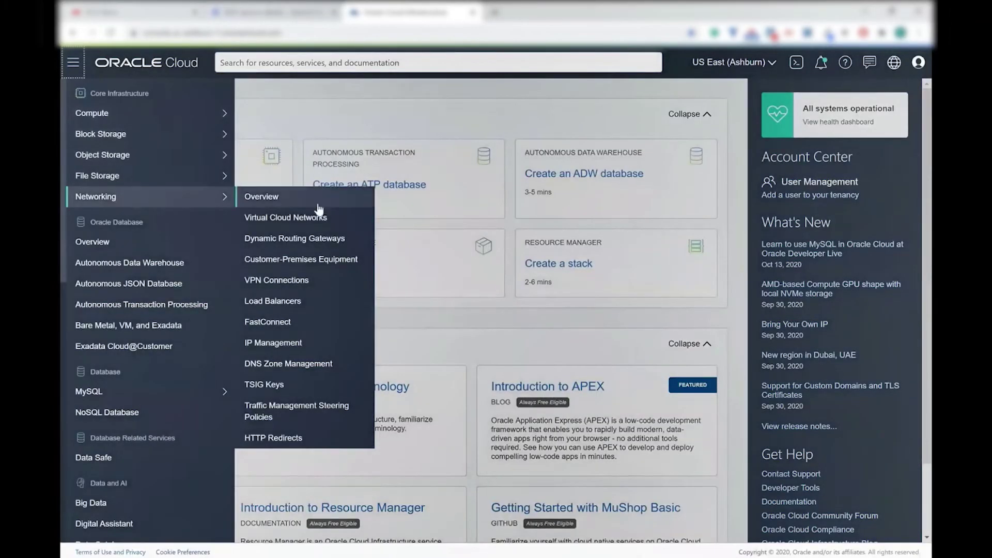
{"action": "left_click", "coordinate": [292, 329]}
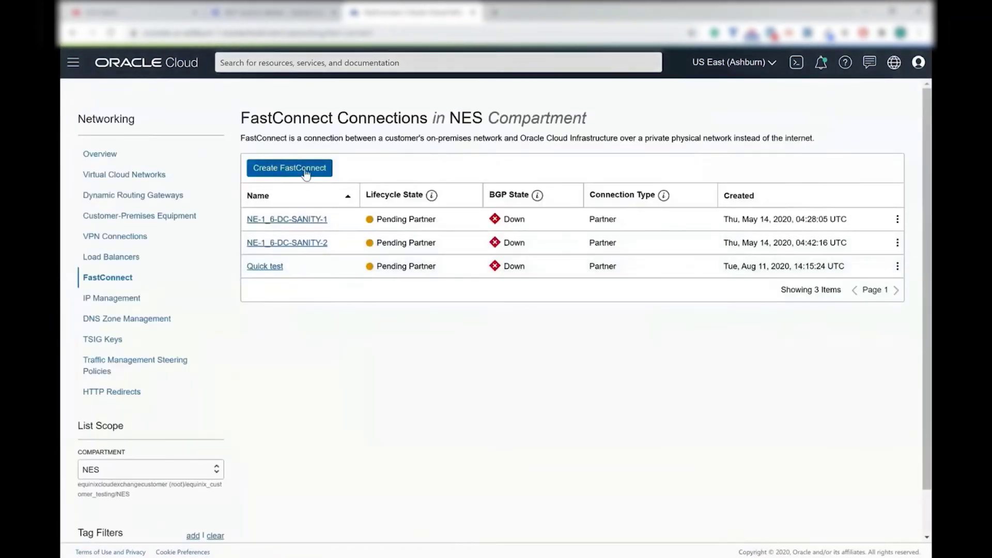
Start a new FastConnect connection with partner Equinix: CloudExchange and continue to configuration
{"action": "left_click", "coordinate": [306, 173]}
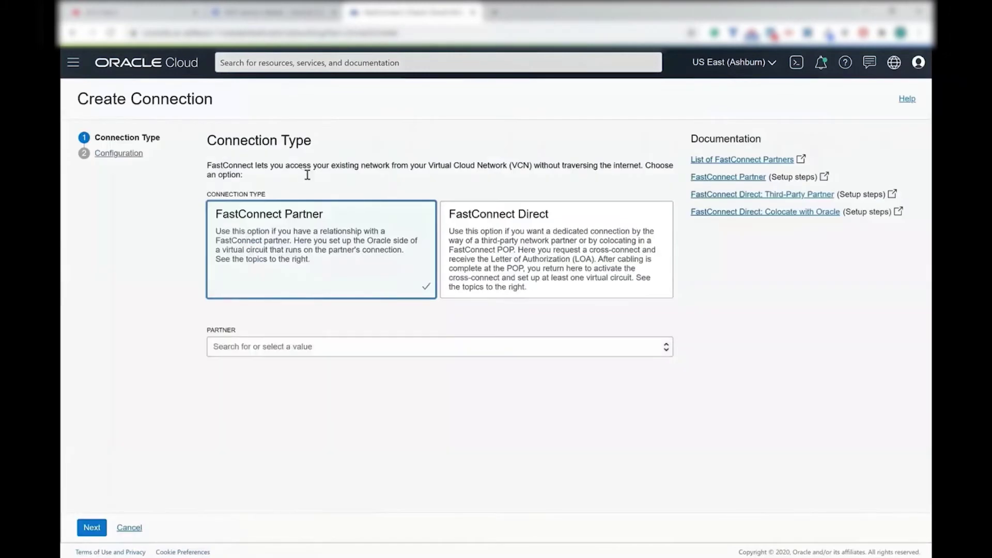
{"action": "left_click", "coordinate": [486, 352]}
{"action": "scroll", "coordinate": [355, 397], "scroll_direction": "down", "scroll_amount": 5}
{"action": "scroll", "coordinate": [354, 401], "scroll_direction": "up", "scroll_amount": 1}
{"action": "left_click", "coordinate": [333, 387]}
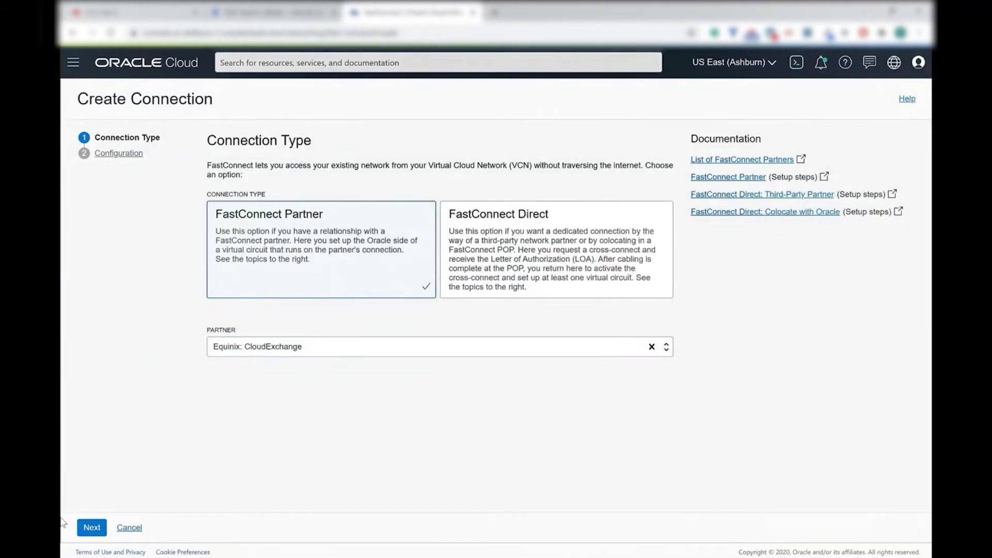
{"action": "left_click", "coordinate": [93, 530]}
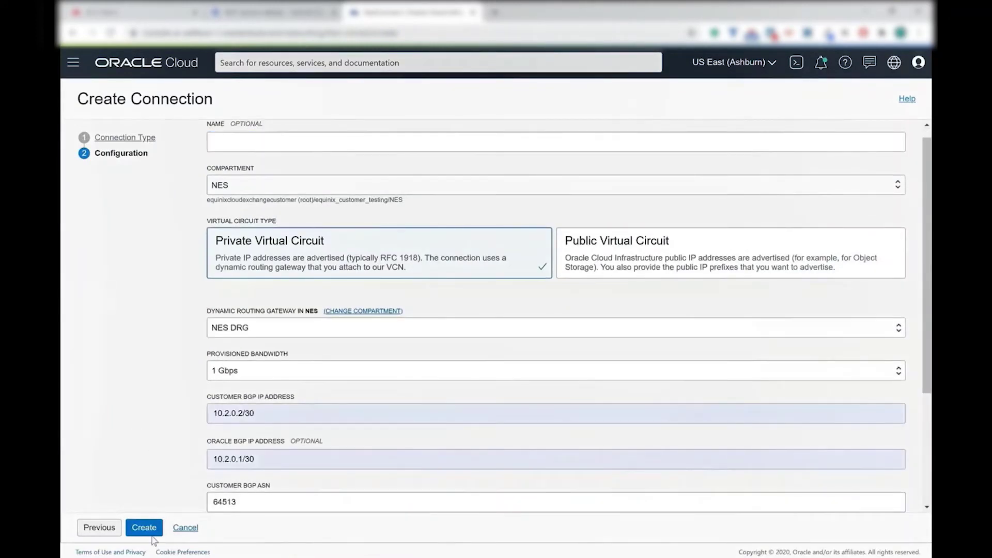
Copy the new virtual circuit's OCID and go back to the Equinix inventory
{"action": "scroll", "coordinate": [613, 277], "scroll_direction": "down", "scroll_amount": 3}
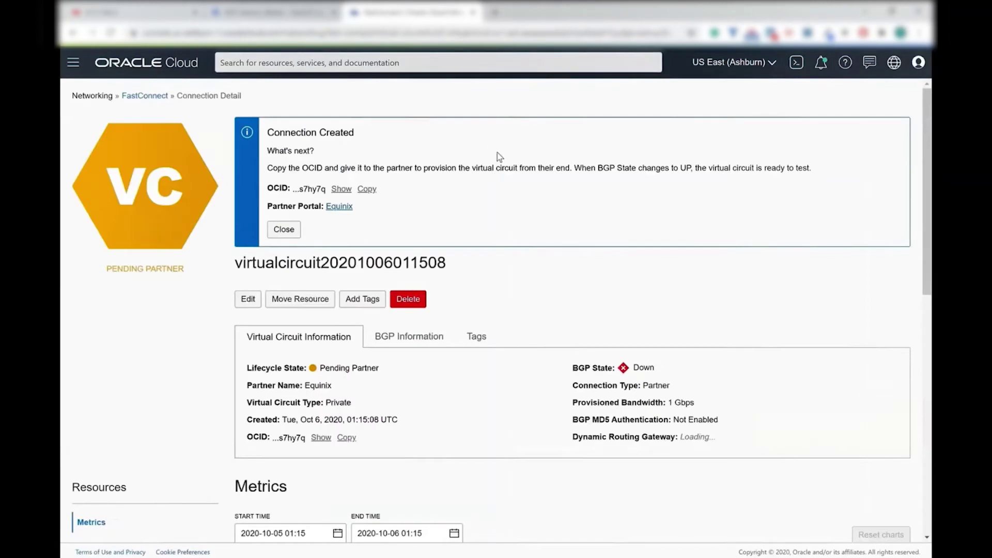
{"action": "left_click", "coordinate": [371, 190]}
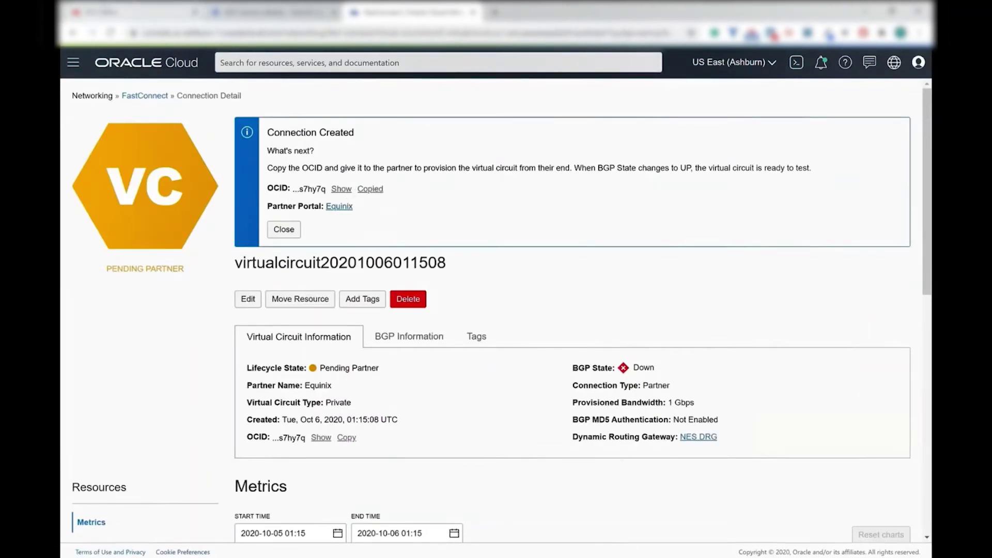
{"action": "left_click", "coordinate": [118, 11]}
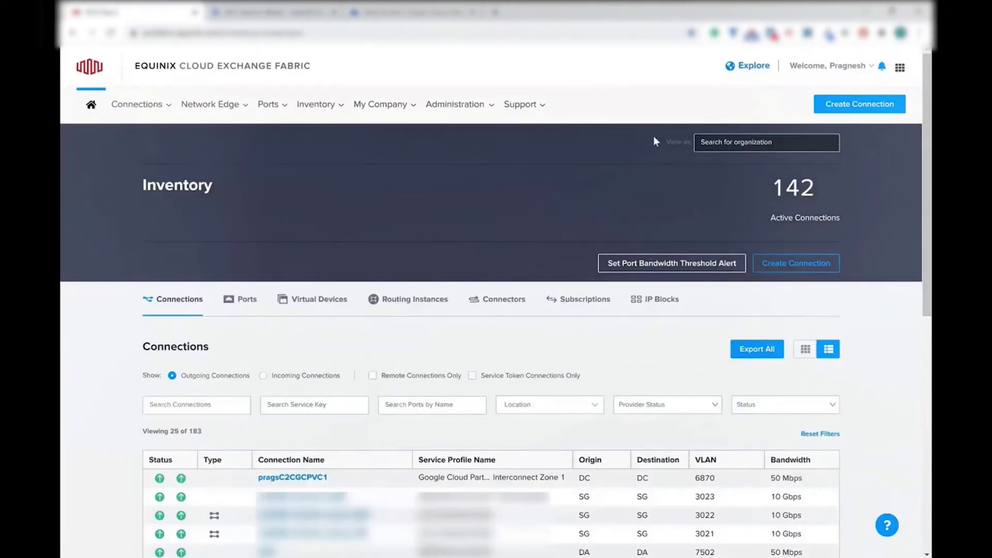
Start a new Equinix connection to Oracle Cloud's OCI FastConnect service
{"action": "left_click", "coordinate": [880, 112]}
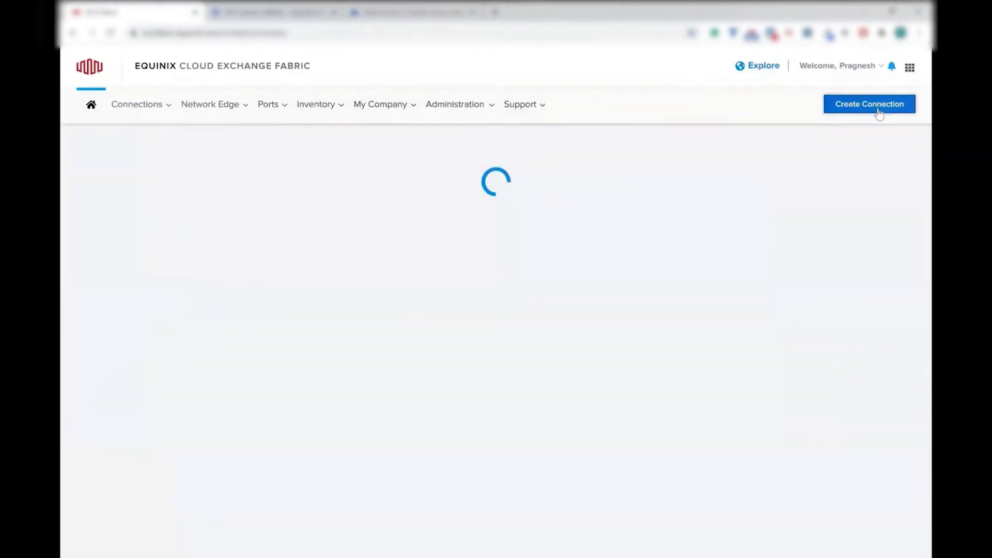
{"action": "scroll", "coordinate": [491, 234], "scroll_direction": "down", "scroll_amount": 3}
{"action": "scroll", "coordinate": [491, 234], "scroll_direction": "down", "scroll_amount": 1}
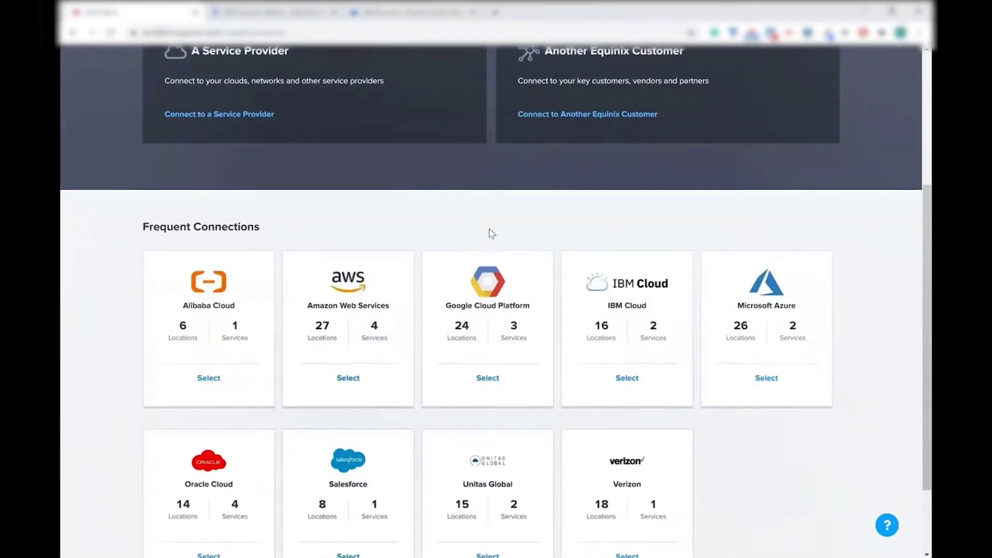
{"action": "scroll", "coordinate": [197, 452], "scroll_direction": "down", "scroll_amount": 3}
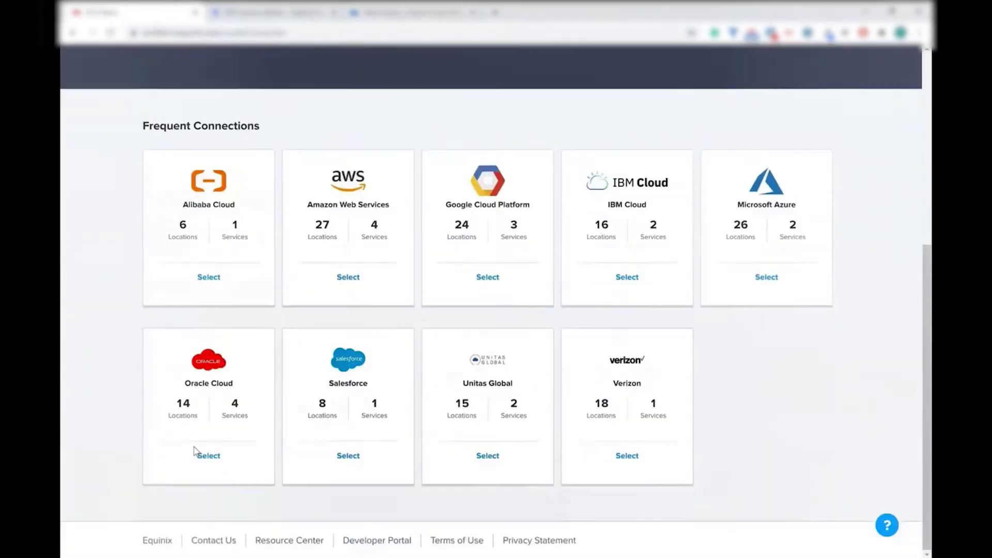
{"action": "left_click", "coordinate": [209, 456]}
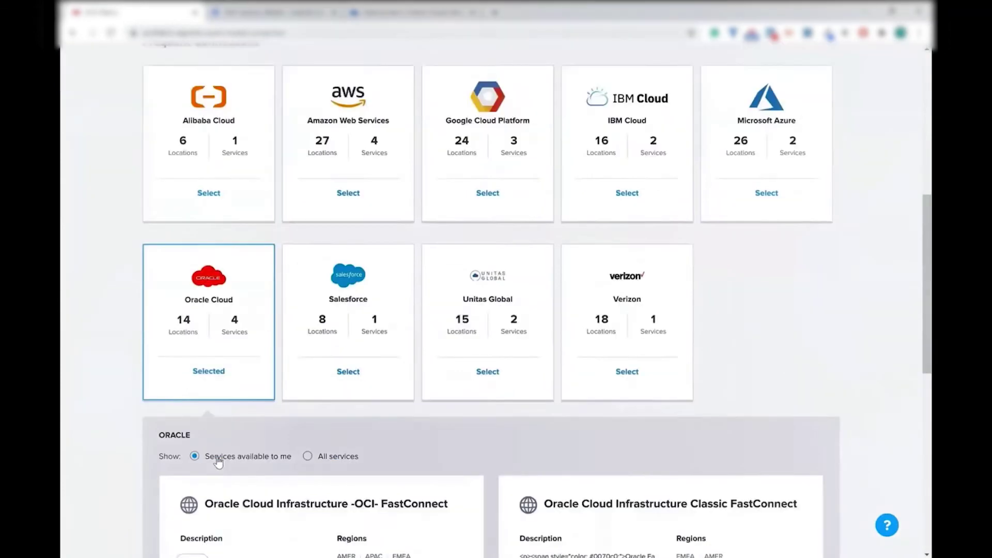
{"action": "scroll", "coordinate": [219, 461], "scroll_direction": "down", "scroll_amount": 4}
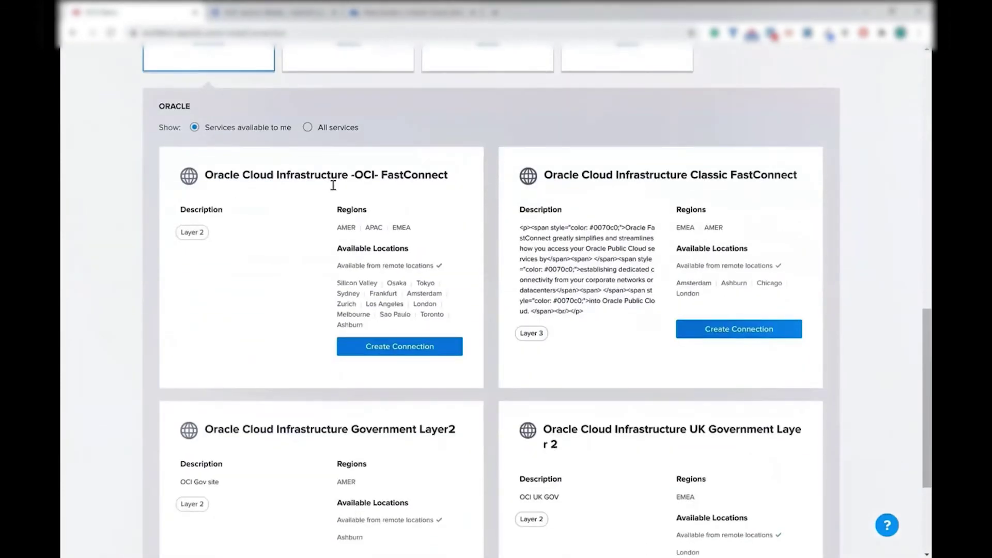
{"action": "scroll", "coordinate": [423, 182], "scroll_direction": "down", "scroll_amount": 1}
{"action": "scroll", "coordinate": [423, 182], "scroll_direction": "down", "scroll_amount": 1}
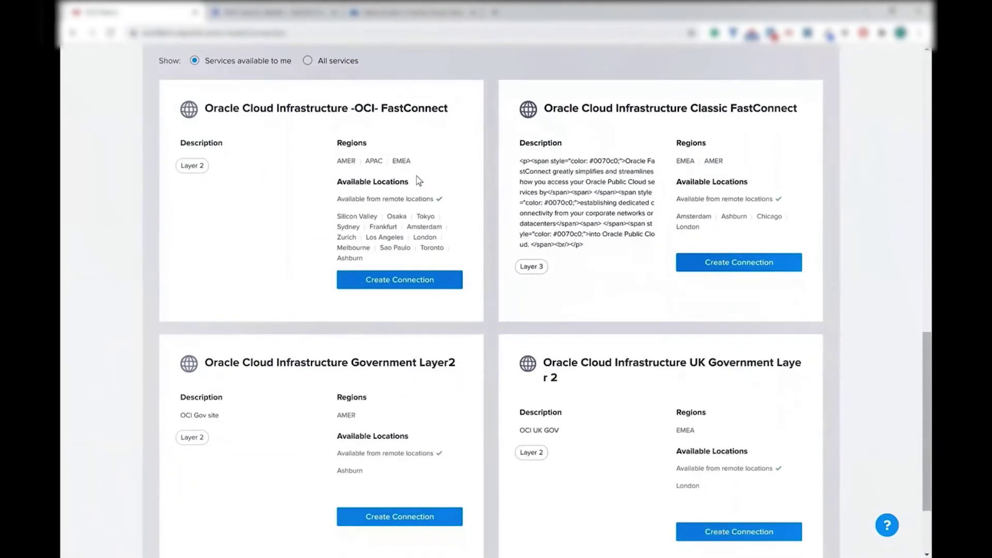
{"action": "left_click", "coordinate": [409, 286]}
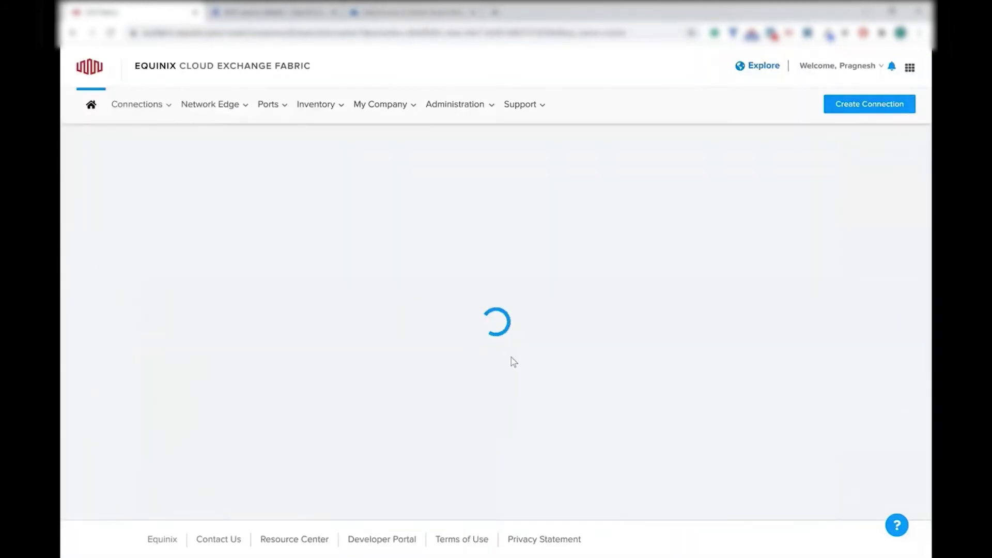
Set the origin to the pragsC2C virtual device in Ashburn
{"action": "scroll", "coordinate": [462, 351], "scroll_direction": "down", "scroll_amount": 3}
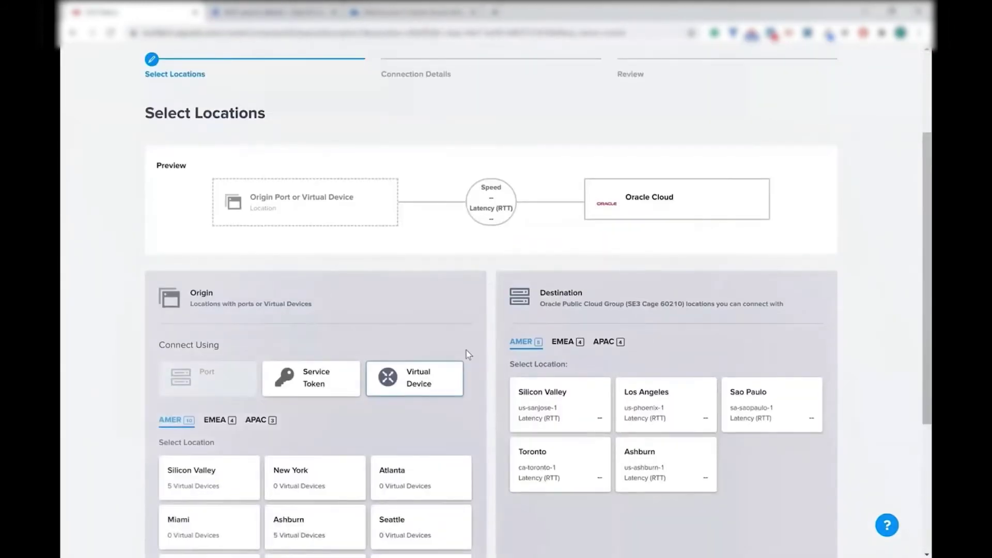
{"action": "scroll", "coordinate": [488, 341], "scroll_direction": "down", "scroll_amount": 4}
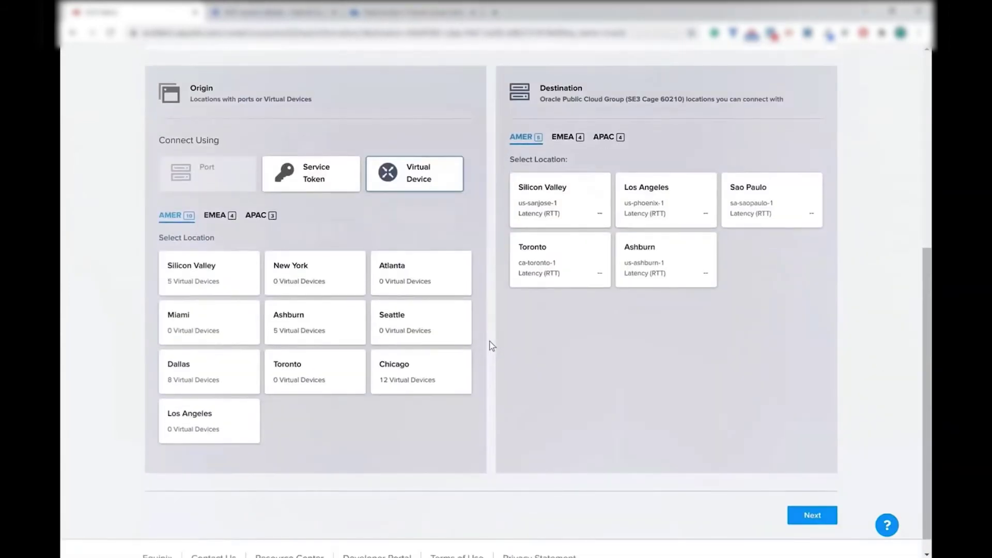
{"action": "left_click", "coordinate": [304, 333]}
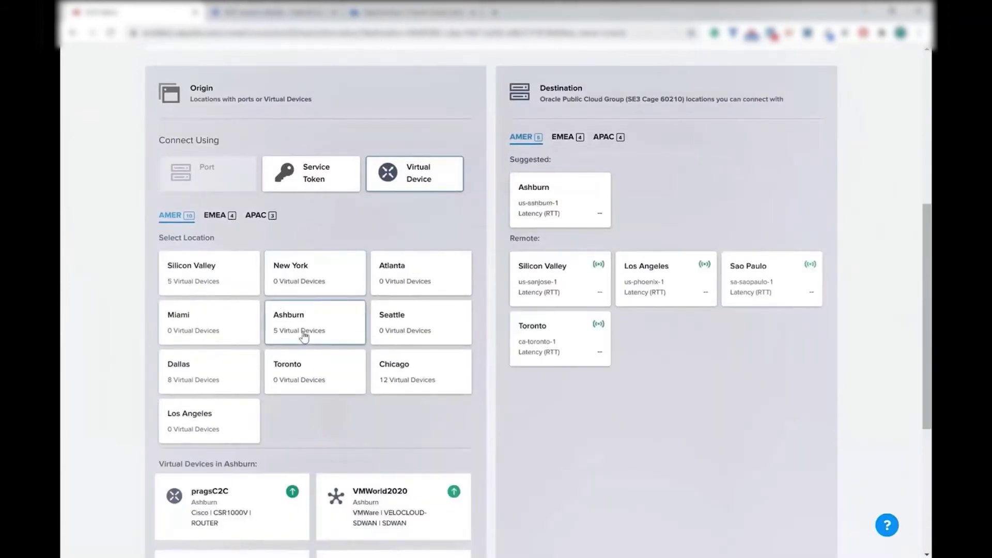
{"action": "left_click", "coordinate": [250, 502]}
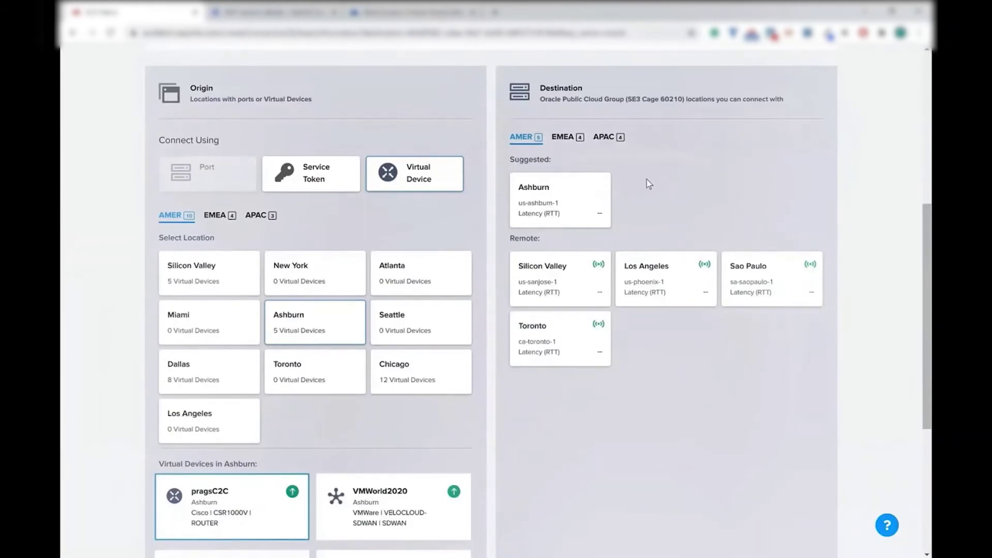
{"action": "scroll", "coordinate": [564, 197], "scroll_direction": "down", "scroll_amount": 1}
{"action": "scroll", "coordinate": [564, 197], "scroll_direction": "down", "scroll_amount": 5}
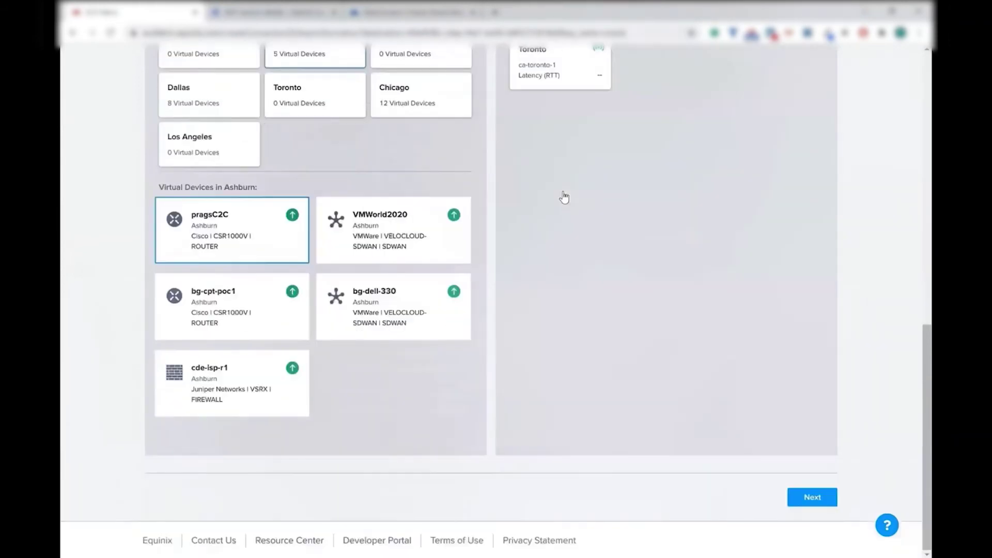
Name the connection PragsC2COCIVC1 and paste the Oracle virtual circuit OCID
{"action": "left_click", "coordinate": [810, 496]}
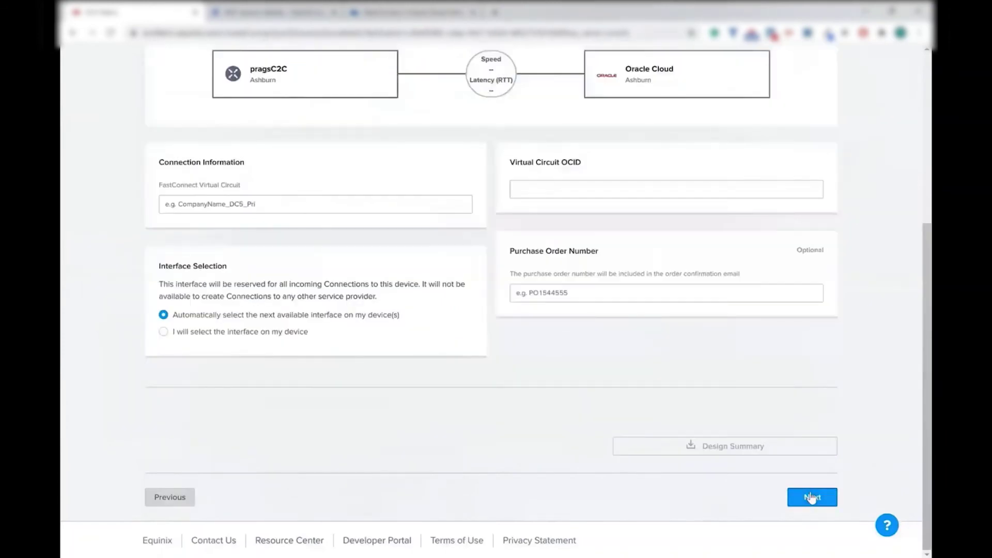
{"action": "left_click", "coordinate": [341, 204]}
{"action": "type", "text": "PragsC2COCIVC1"}
{"action": "left_click", "coordinate": [602, 201]}
{"action": "type", "text": "ocid1.virtualcircuit.oc1.iad.aaaaaaaadxplmqu6ebph7pydgxuqehsp5k2qaojcmu4tf3svm2qgqxs7hy7q"}
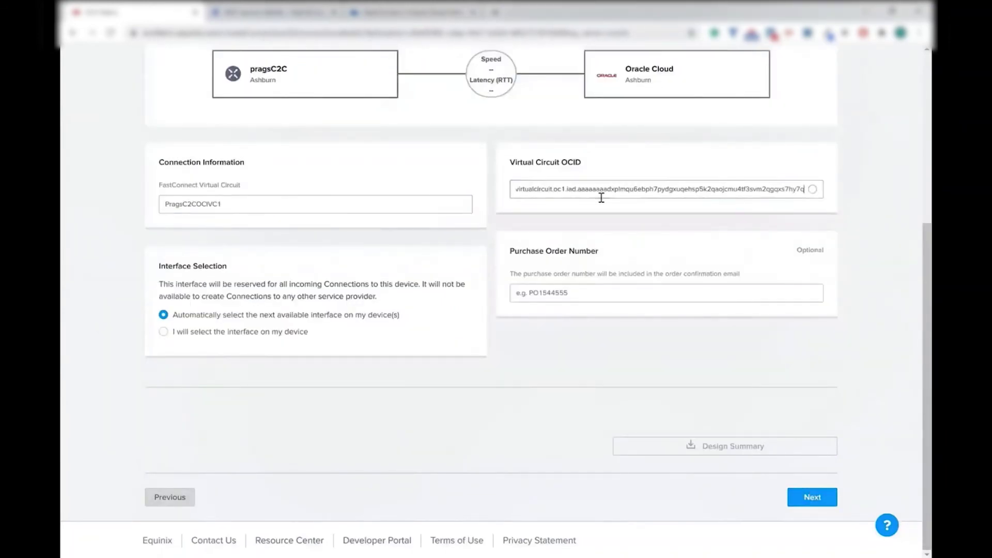
{"action": "key", "text": "Tab"}
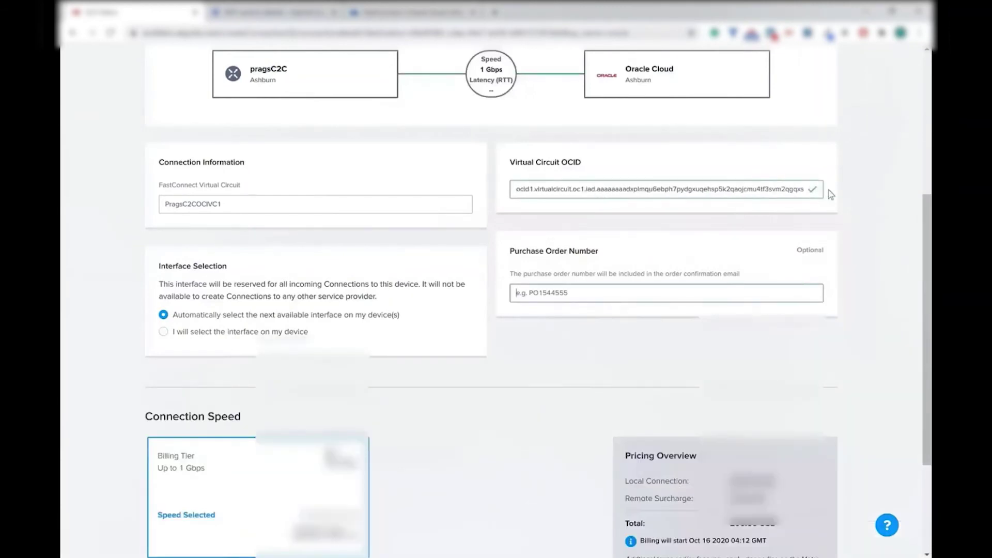
Review the PragsC2COCIVC1 order and submit it
{"action": "scroll", "coordinate": [492, 447], "scroll_direction": "down", "scroll_amount": 3}
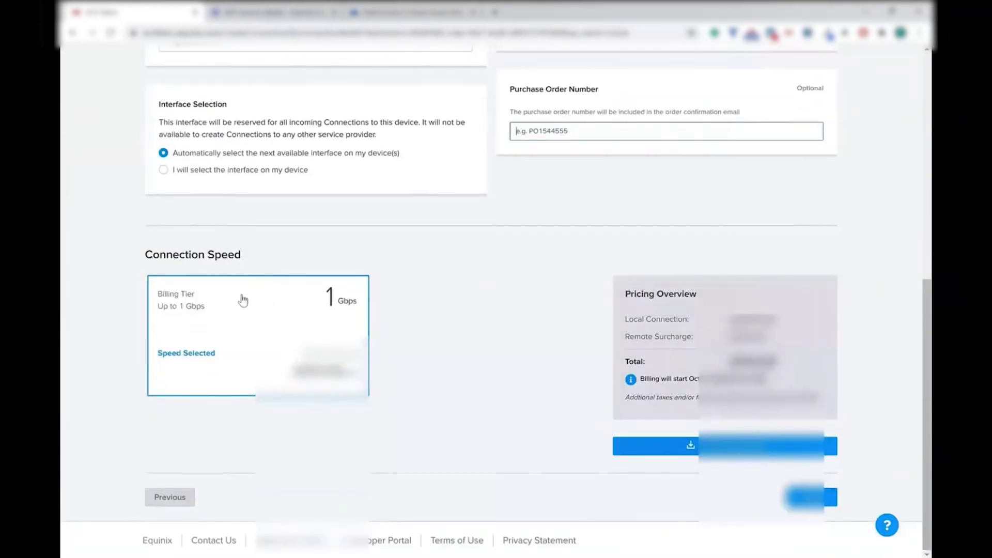
{"action": "left_click", "coordinate": [816, 500]}
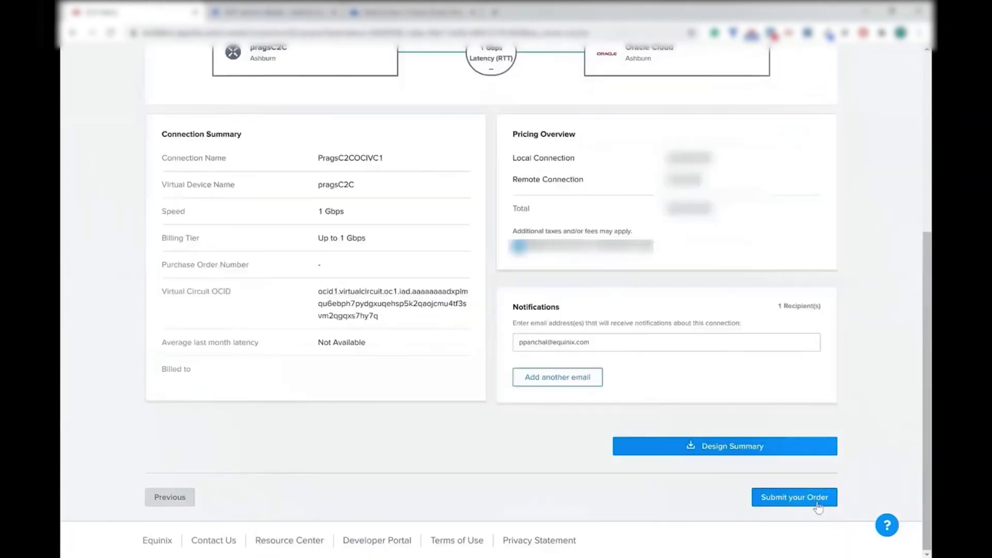
{"action": "left_click", "coordinate": [798, 496]}
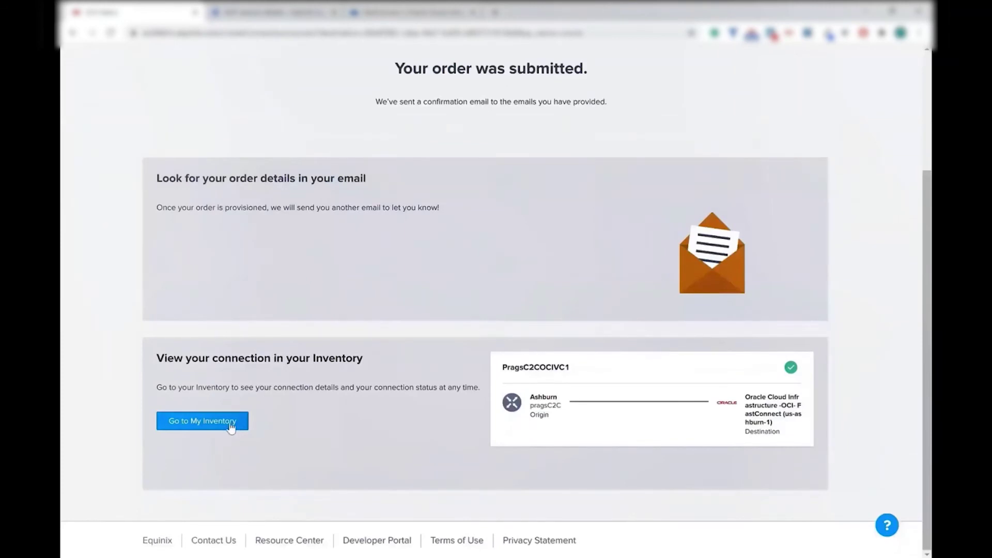
Enter PragsC2COCIVC1's BGP: local IP 10.2.0.2/30, remote ASN 31898, remote IP 10.2.0.1, then accept
{"action": "left_click", "coordinate": [231, 422]}
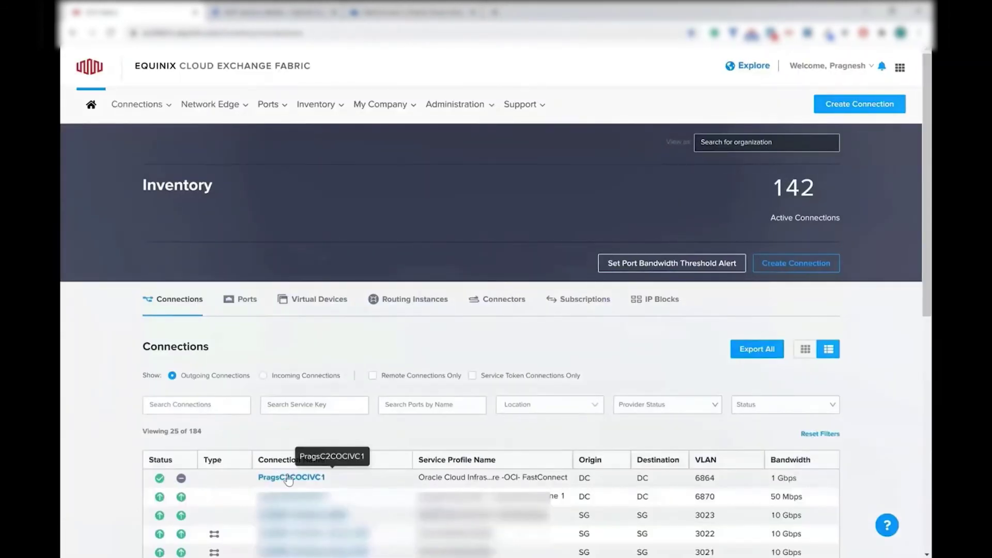
{"action": "left_click", "coordinate": [289, 478]}
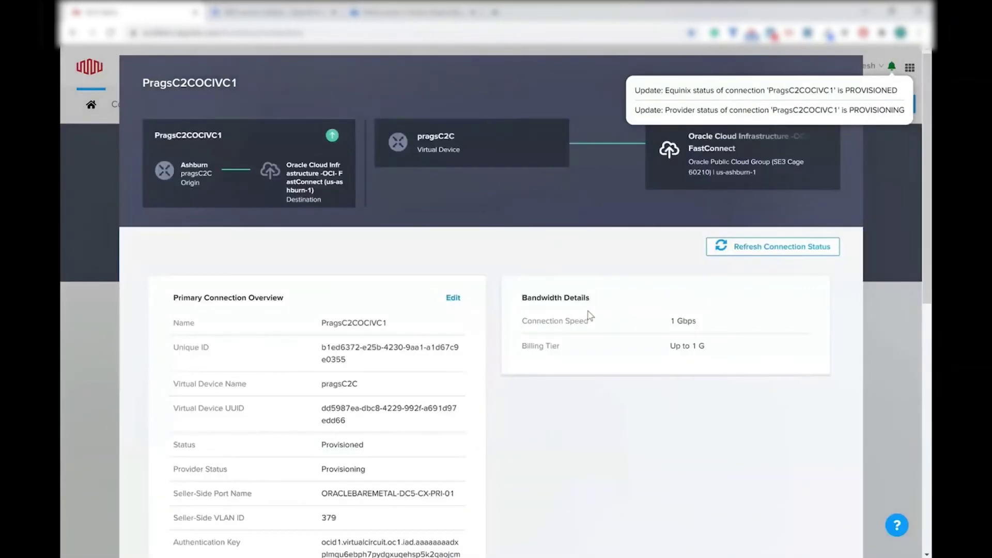
{"action": "scroll", "coordinate": [589, 315], "scroll_direction": "down", "scroll_amount": 10}
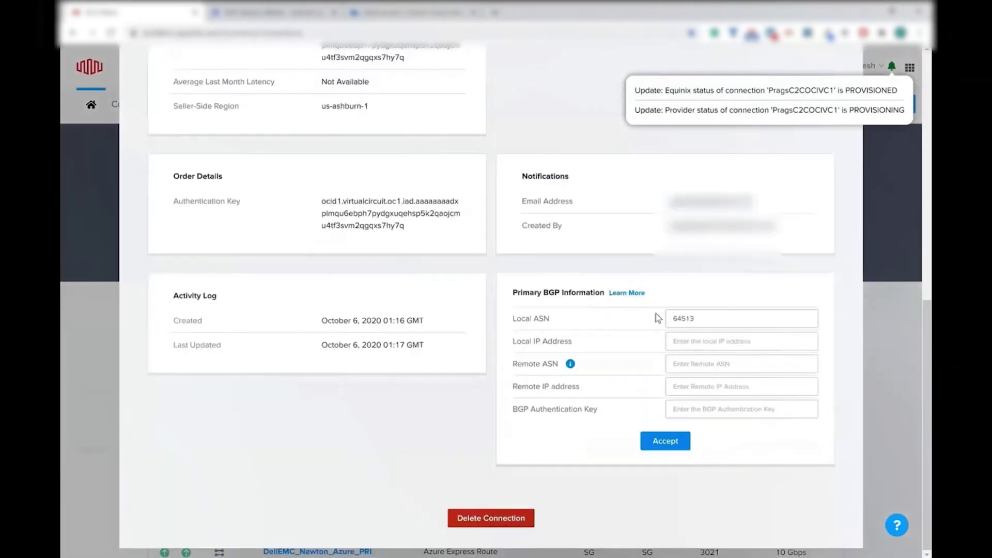
{"action": "left_click", "coordinate": [409, 13]}
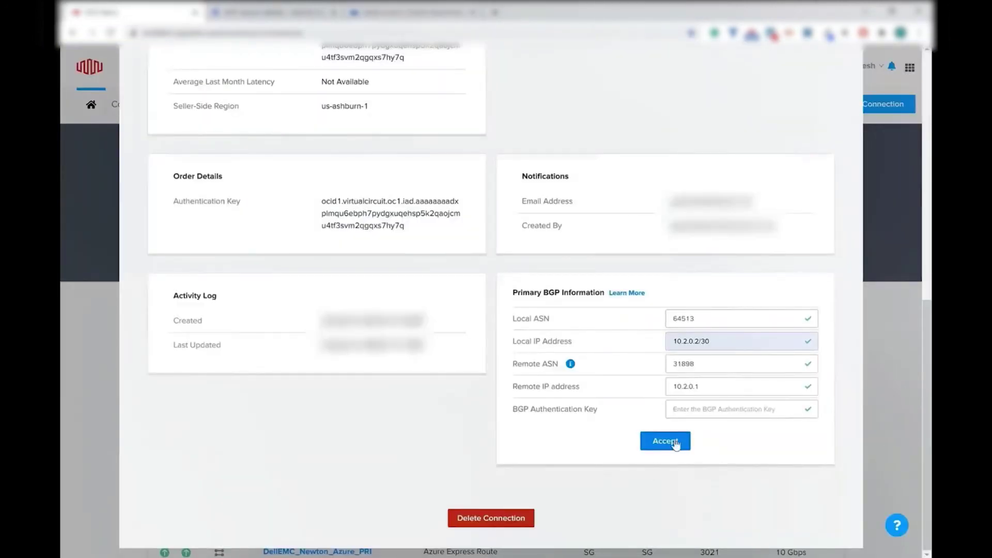
{"action": "left_click", "coordinate": [672, 440]}
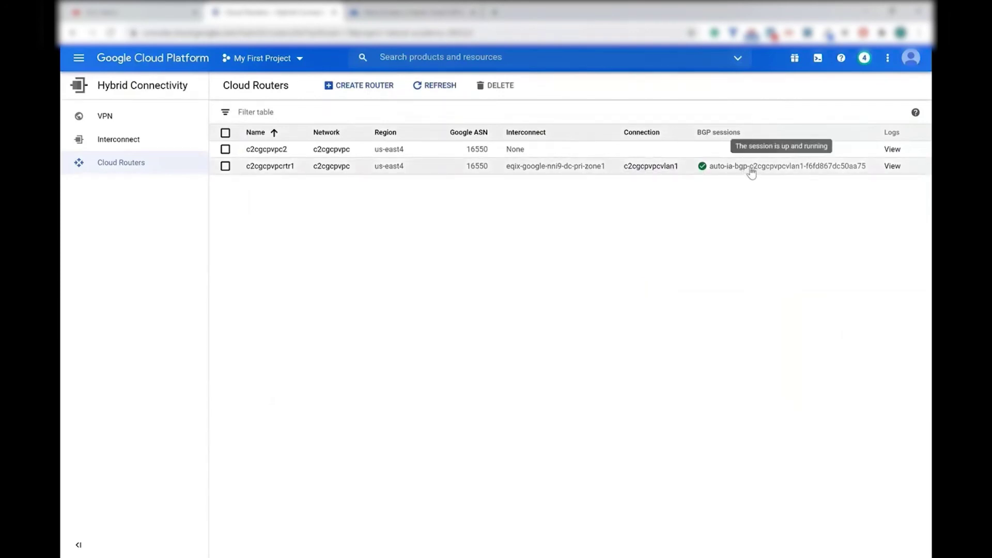
Check that router c2cgcpvpcrtr1's BGP session is Up, then switch back to Equinix
{"action": "left_click", "coordinate": [782, 172]}
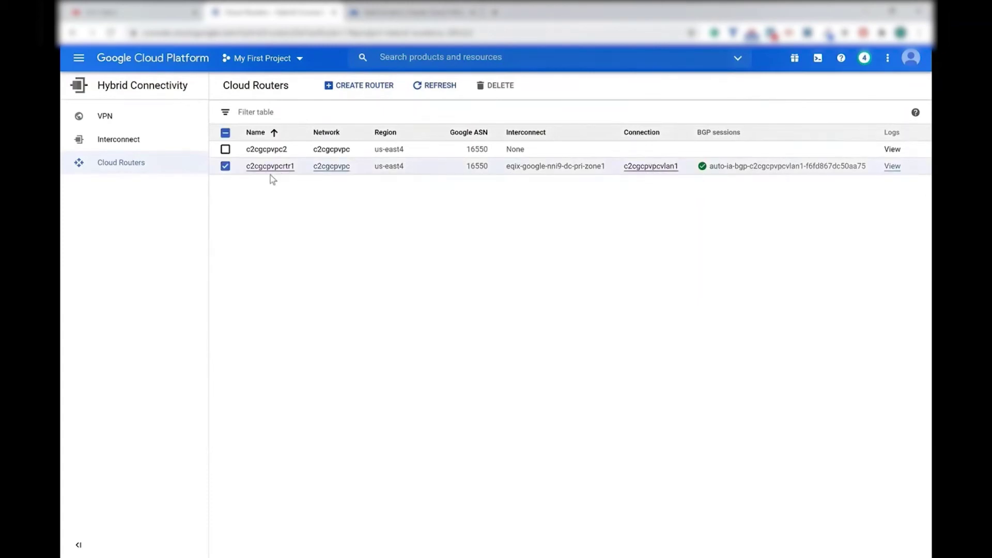
{"action": "left_click", "coordinate": [284, 167]}
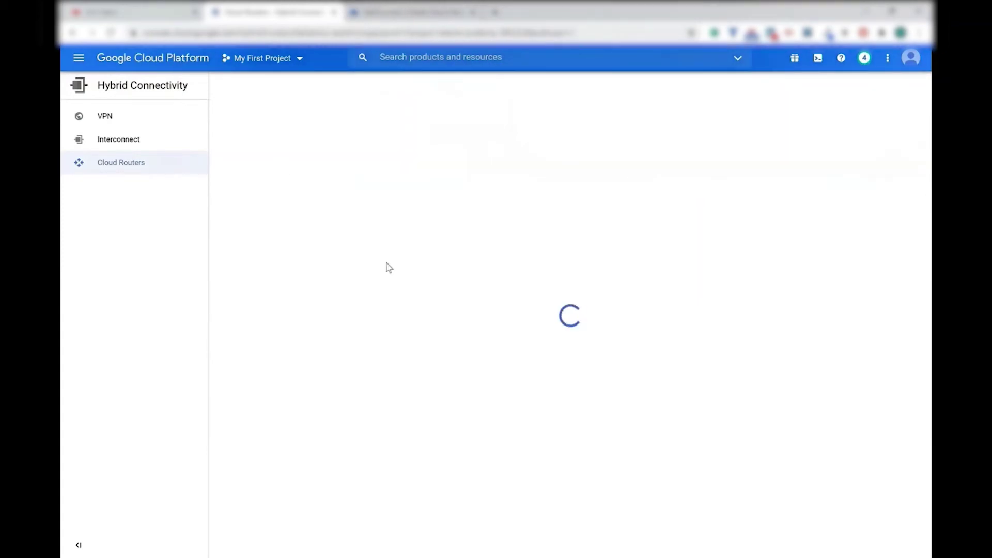
{"action": "scroll", "coordinate": [351, 284], "scroll_direction": "down", "scroll_amount": 2}
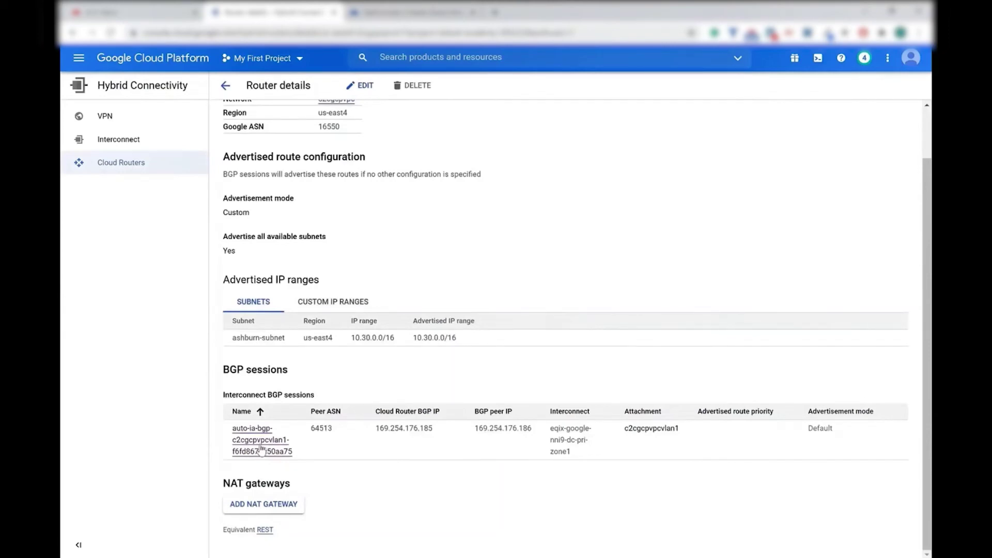
{"action": "left_click", "coordinate": [261, 449]}
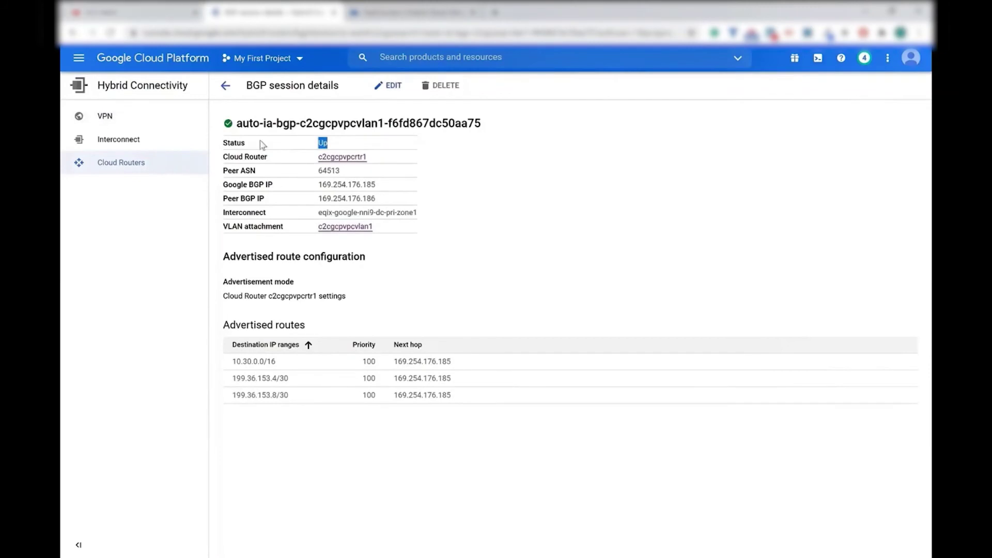
{"action": "key", "text": "ctrl+shift+Tab"}
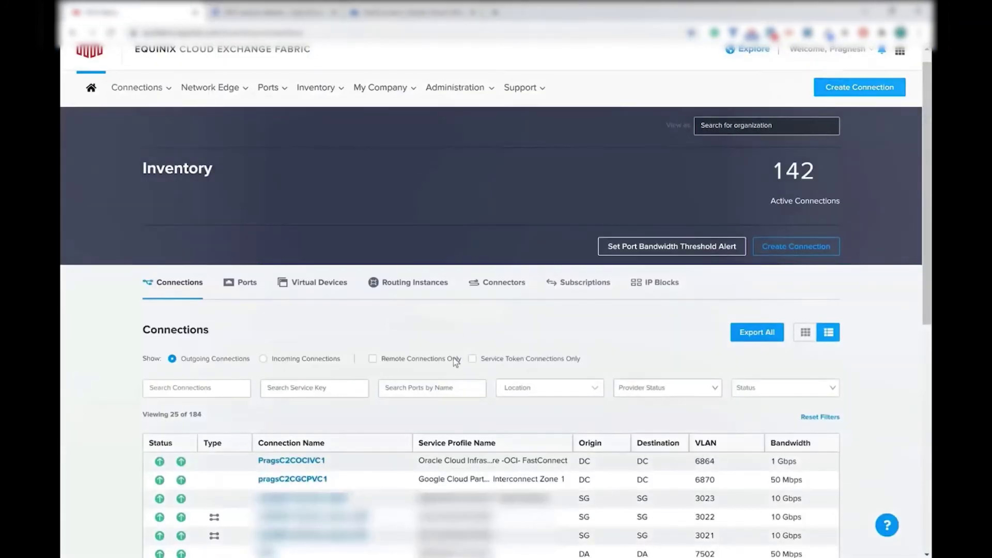
{"action": "scroll", "coordinate": [444, 334], "scroll_direction": "down", "scroll_amount": 3}
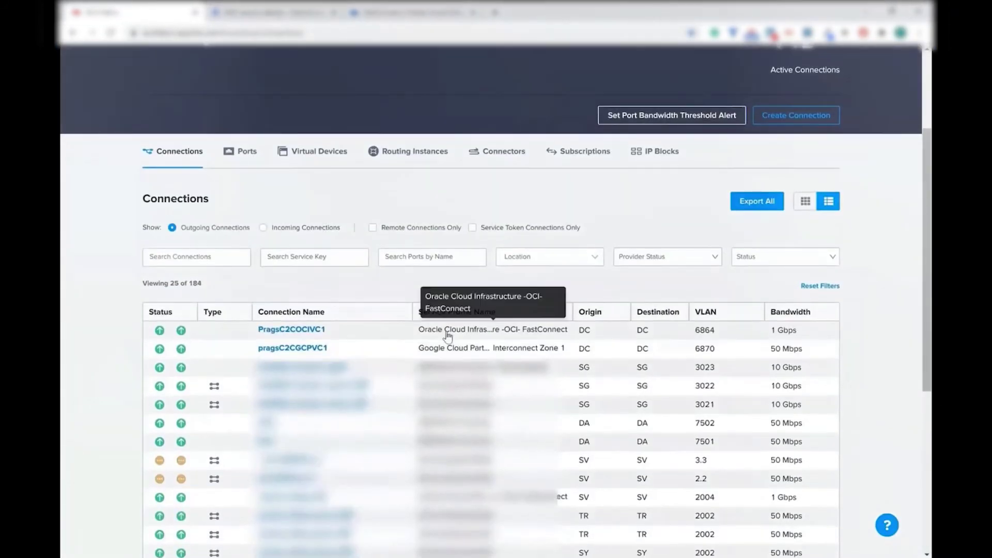
{"action": "left_click", "coordinate": [305, 348]}
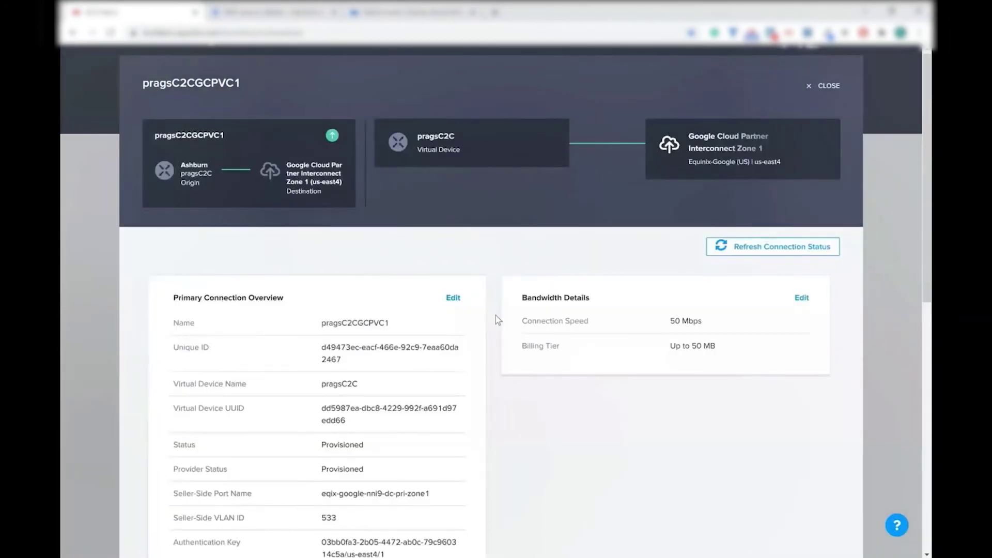
{"action": "scroll", "coordinate": [495, 315], "scroll_direction": "down", "scroll_amount": 10}
{"action": "scroll", "coordinate": [495, 315], "scroll_direction": "up", "scroll_amount": 1}
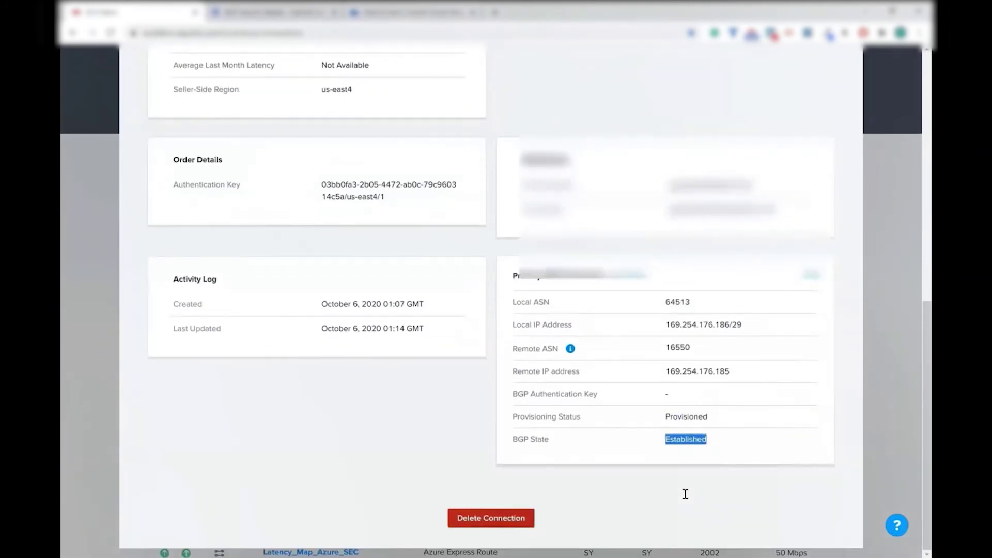
{"action": "scroll", "coordinate": [685, 495], "scroll_direction": "up", "scroll_amount": 1}
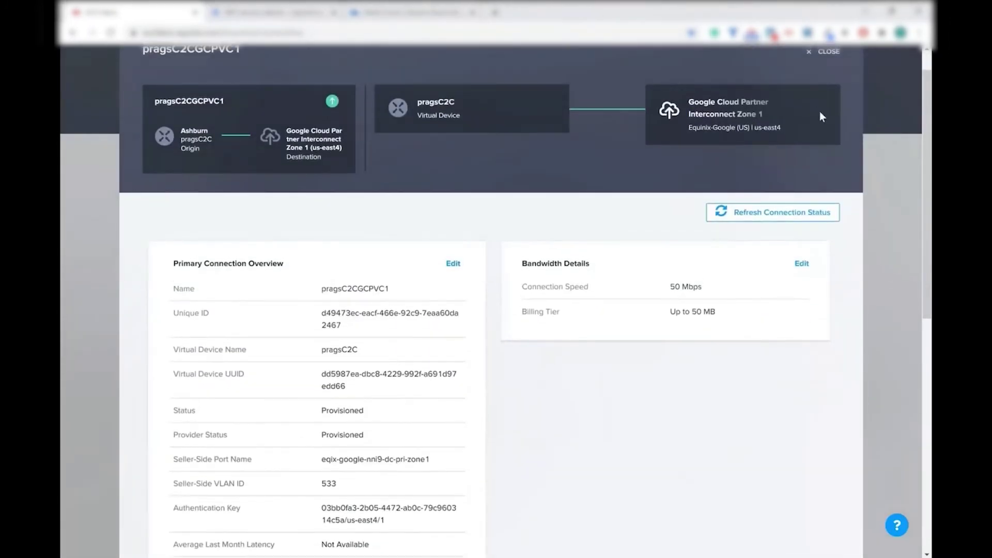
{"action": "left_click", "coordinate": [830, 51]}
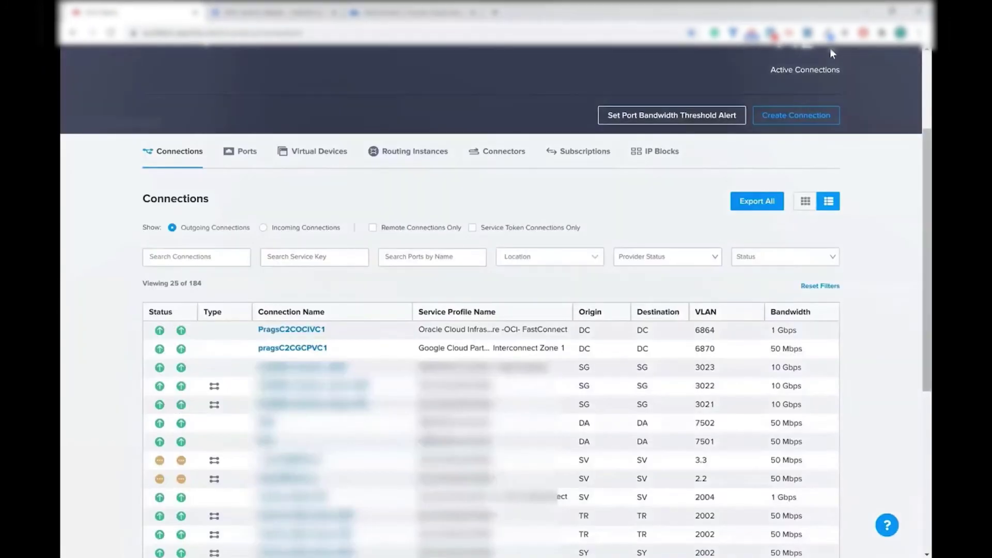
{"action": "left_click", "coordinate": [408, 13]}
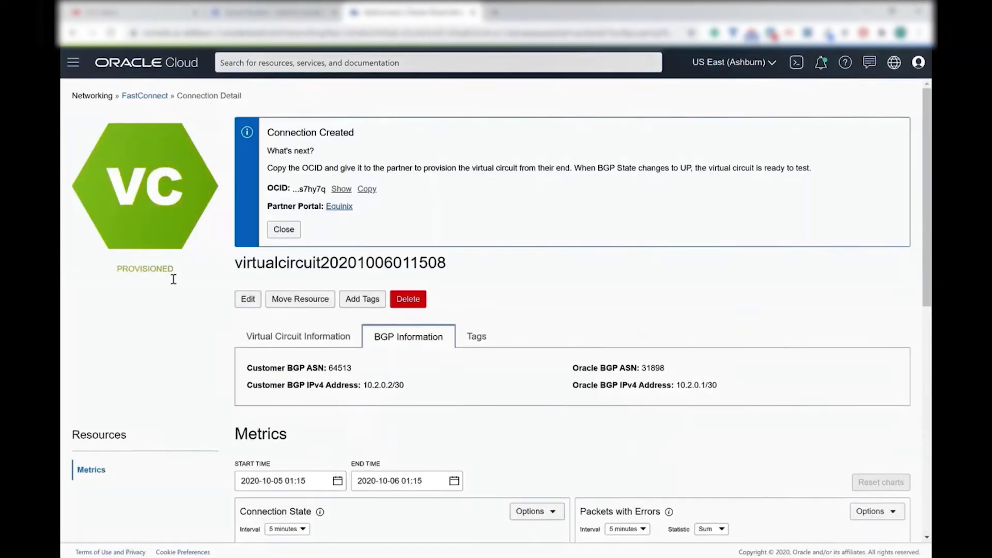
{"action": "double_click", "coordinate": [148, 271]}
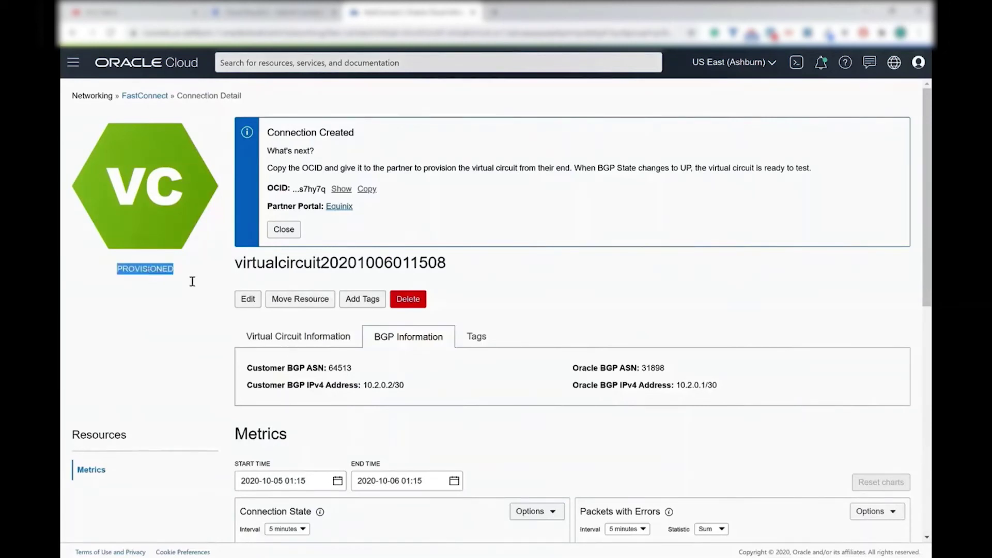
{"action": "scroll", "coordinate": [454, 383], "scroll_direction": "down", "scroll_amount": 3}
{"action": "left_click", "coordinate": [292, 207]}
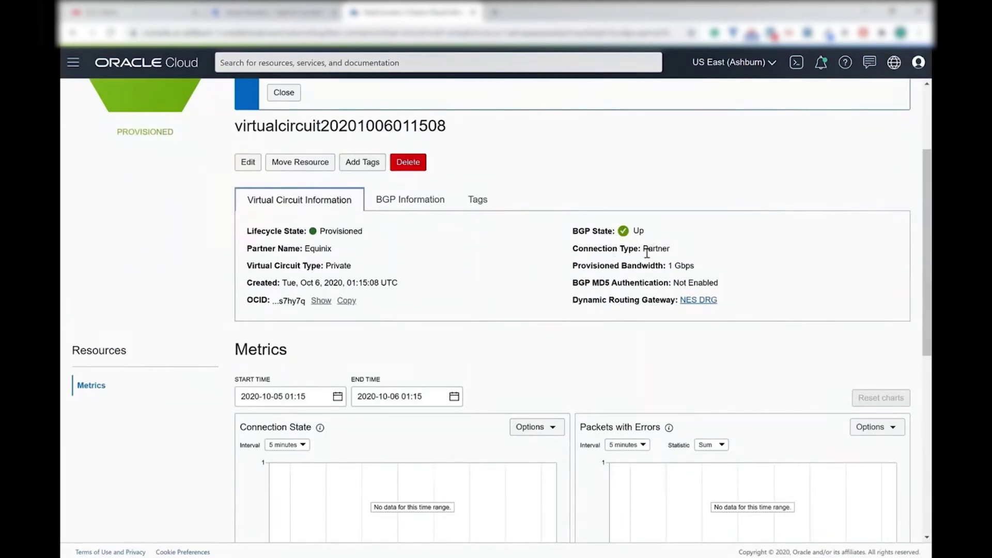
{"action": "key", "text": "ctrl+1"}
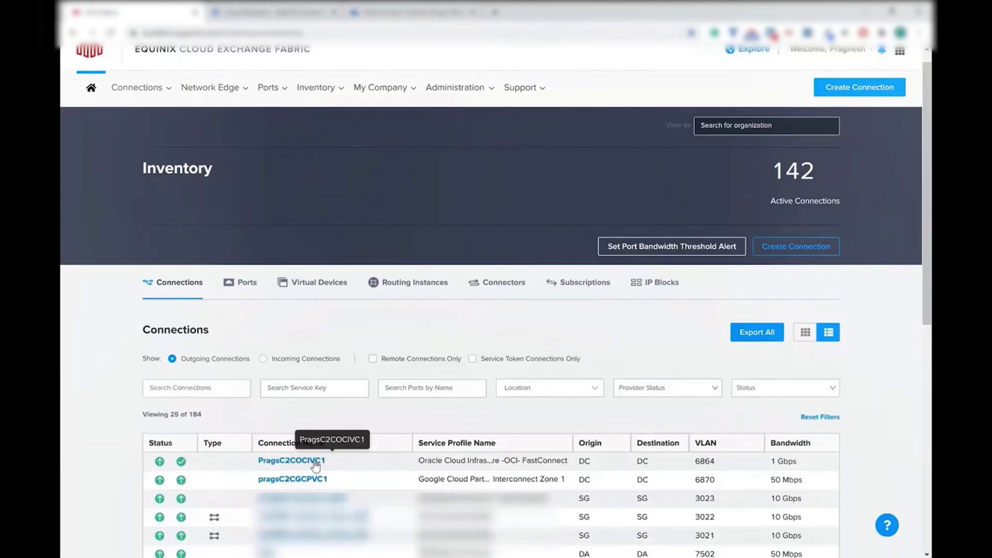
Open PragsC2COCIVC1 and highlight remote IP 10.2.0.1 and BGP State Established
{"action": "left_click", "coordinate": [315, 461]}
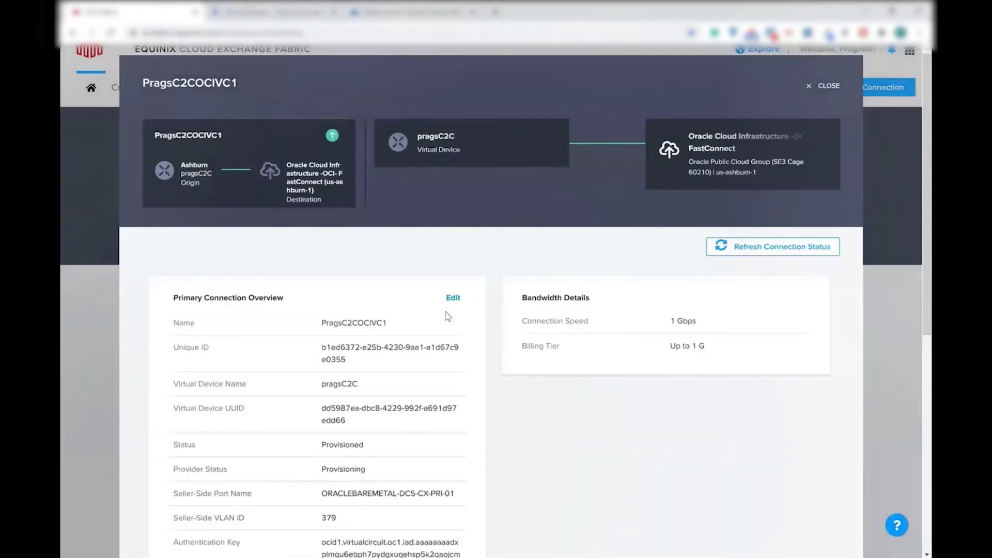
{"action": "scroll", "coordinate": [642, 331], "scroll_direction": "down", "scroll_amount": 7}
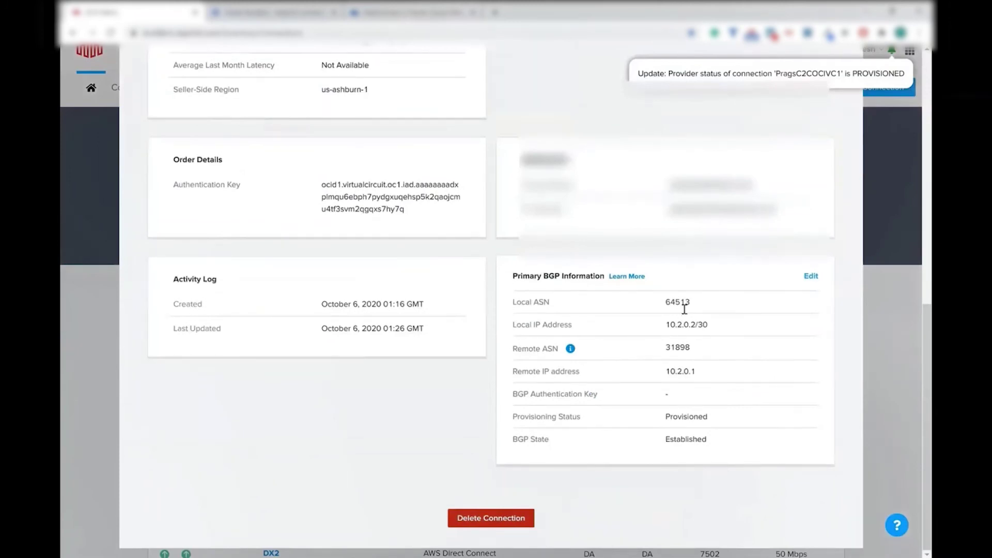
{"action": "double_click", "coordinate": [674, 376]}
{"action": "double_click", "coordinate": [688, 442]}
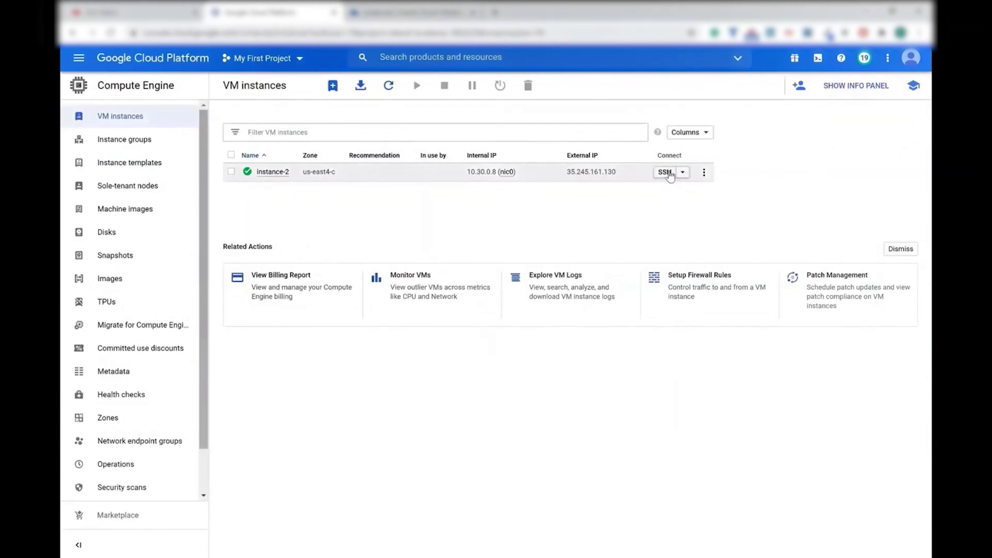
SSH into instance-2 and ping 10.0.0.13, stopping after 8 replies with 0% loss
{"action": "left_click", "coordinate": [669, 174]}
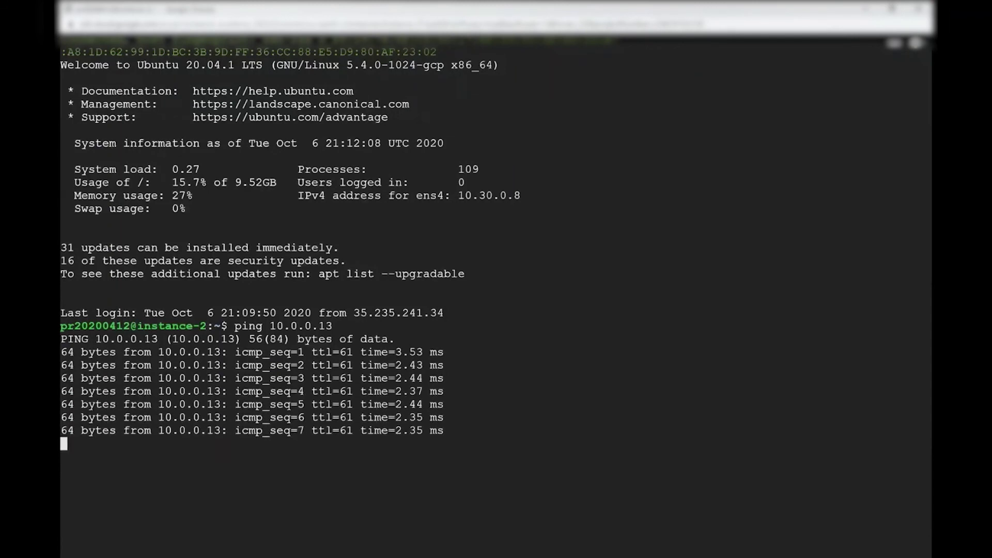
{"action": "key", "text": "ctrl+c"}
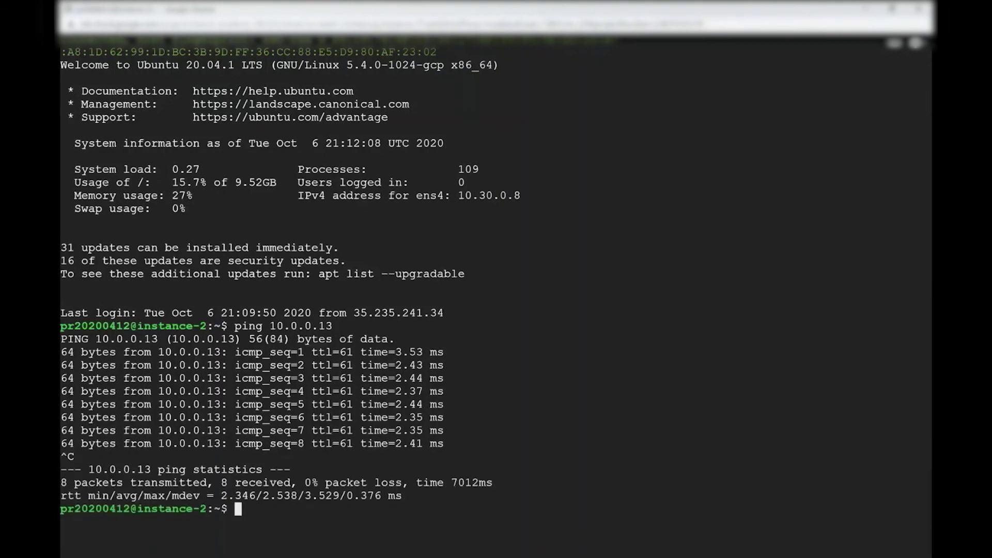